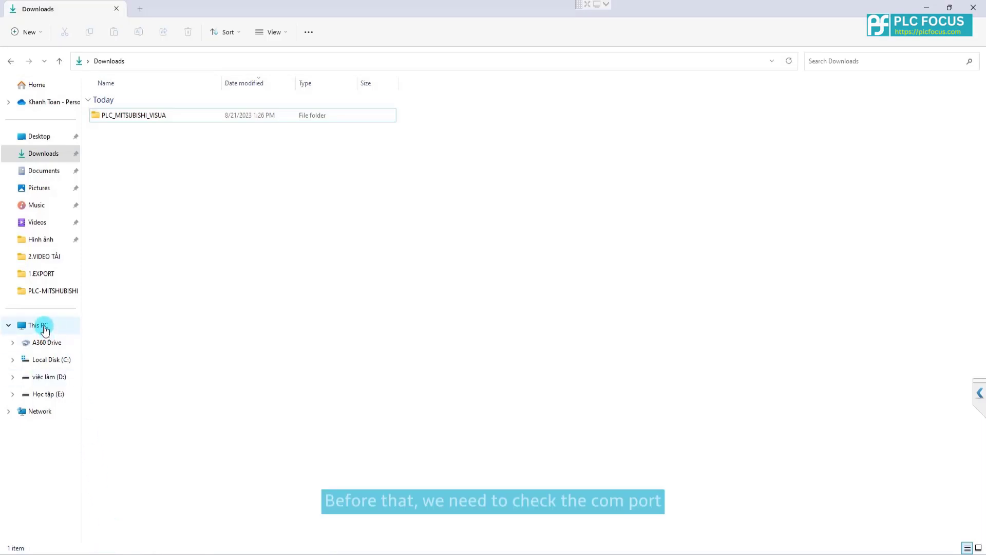
Bring up the full context menu for This PC in File Explorer
right_click(44, 330)
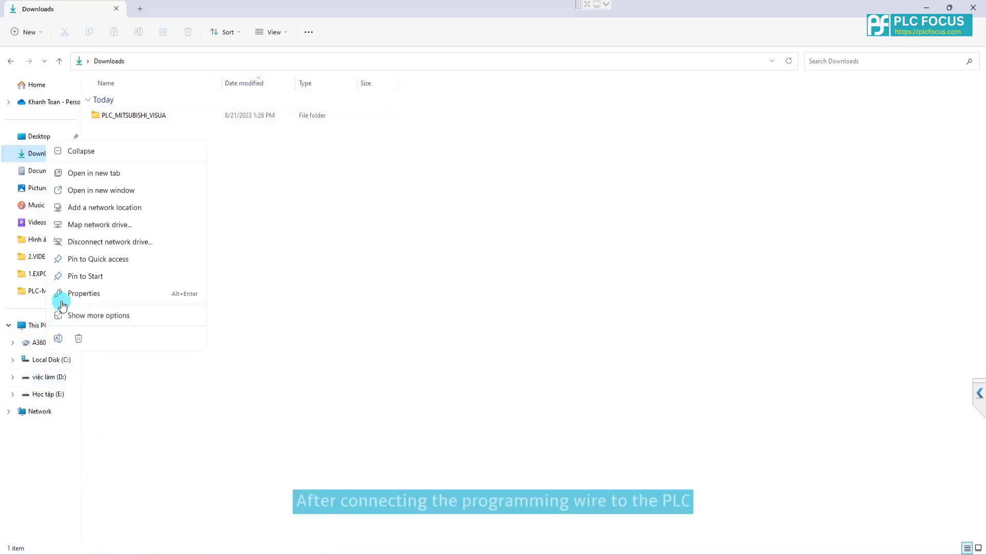
left_click(84, 318)
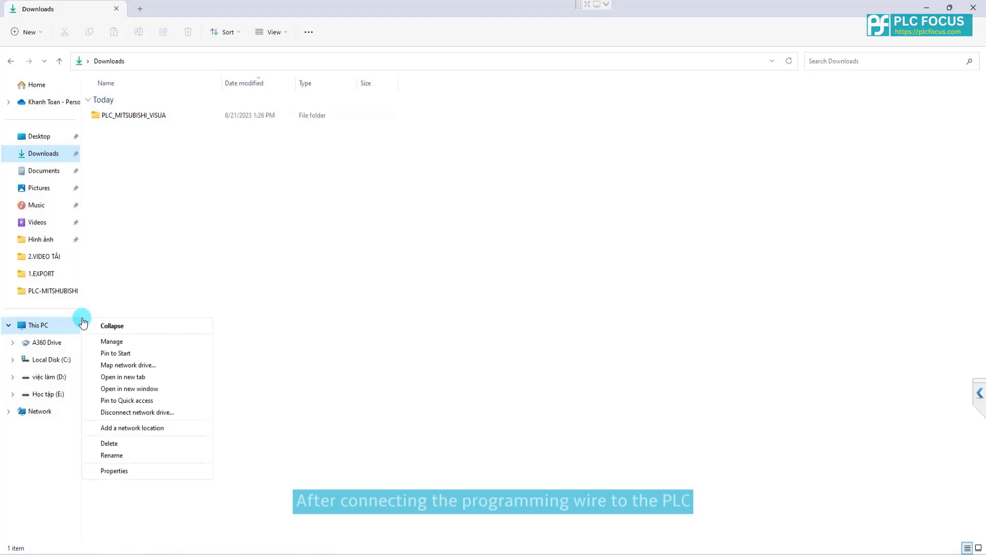
In Device Manager, confirm the USB-SERIAL CH340 adapter is on COM4 at 9600 bits per second
left_click(109, 342)
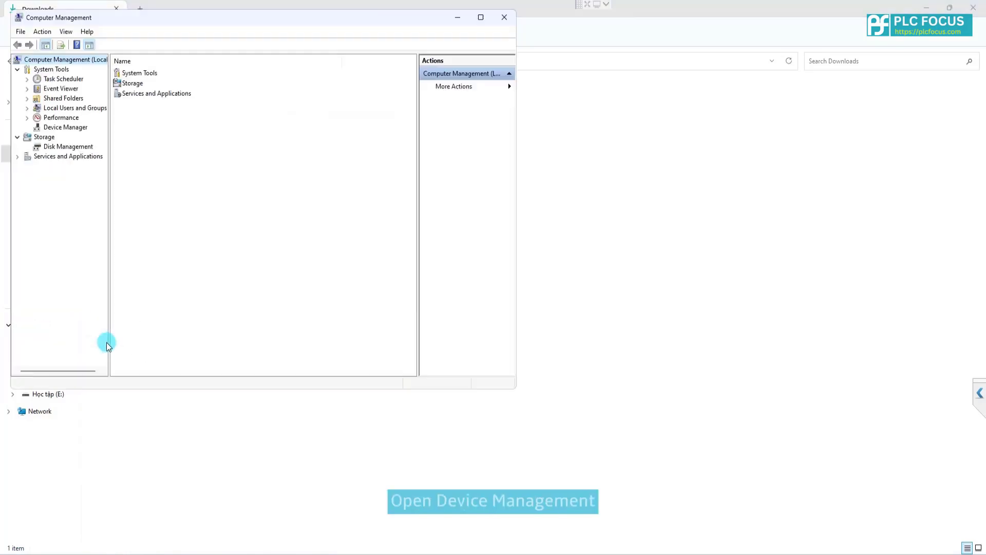
left_click(72, 129)
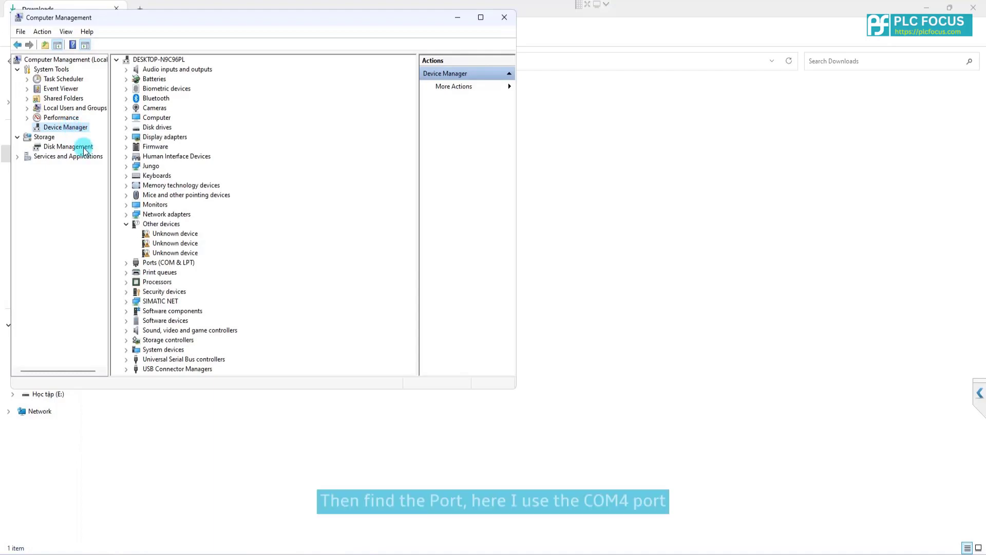
left_click(127, 264)
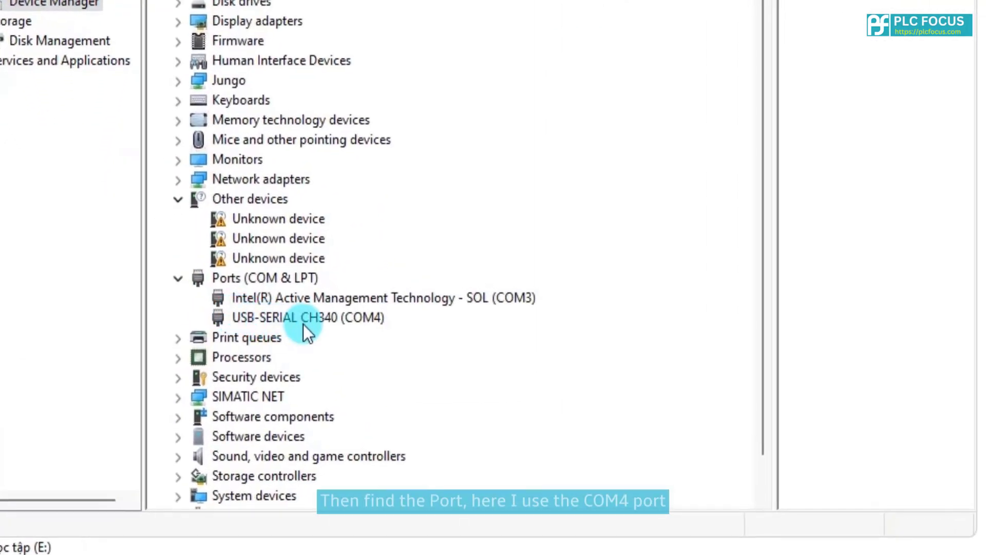
left_click(304, 325)
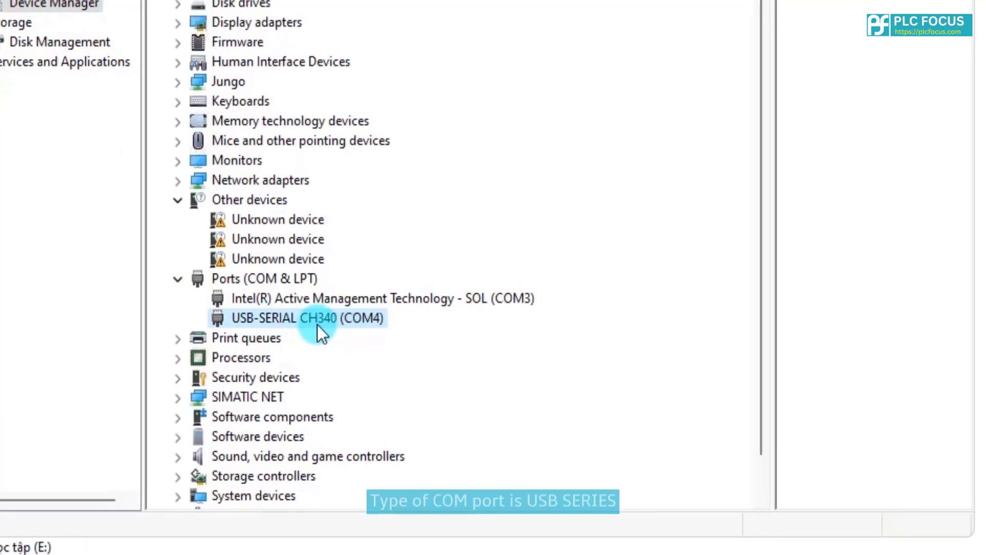
double_click(318, 320)
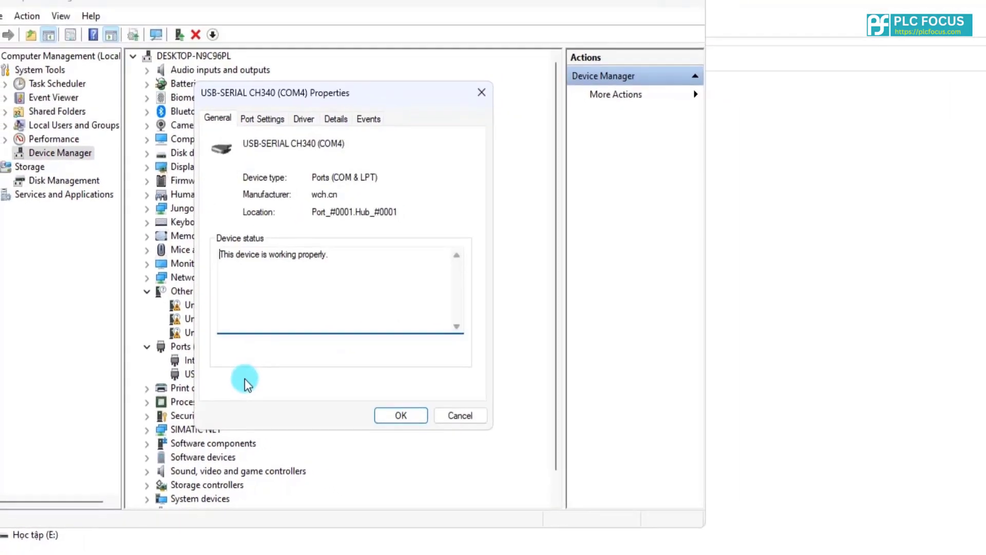
left_click(250, 121)
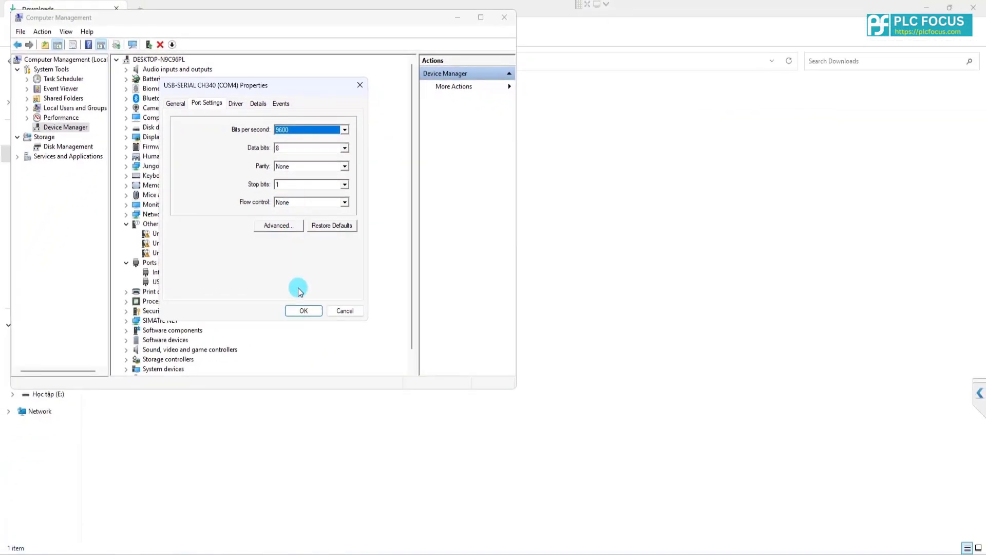
left_click(303, 313)
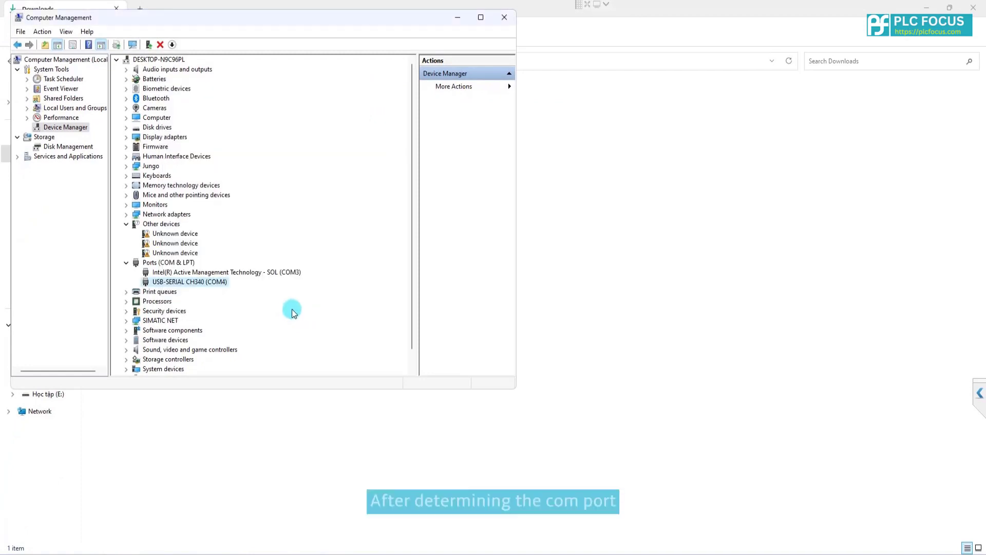
Minimize Computer Management and File Explorer to reach the desktop
left_click(457, 18)
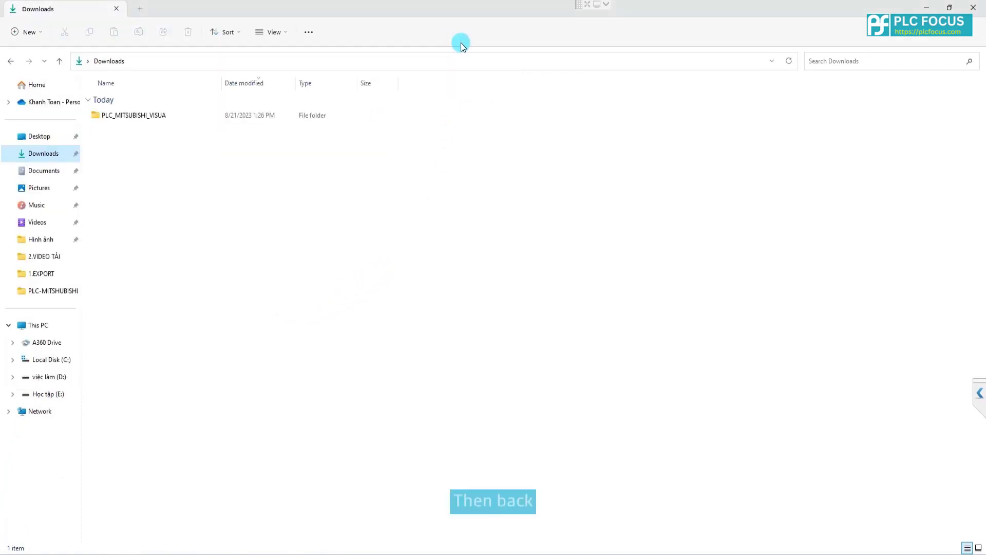
left_click(927, 9)
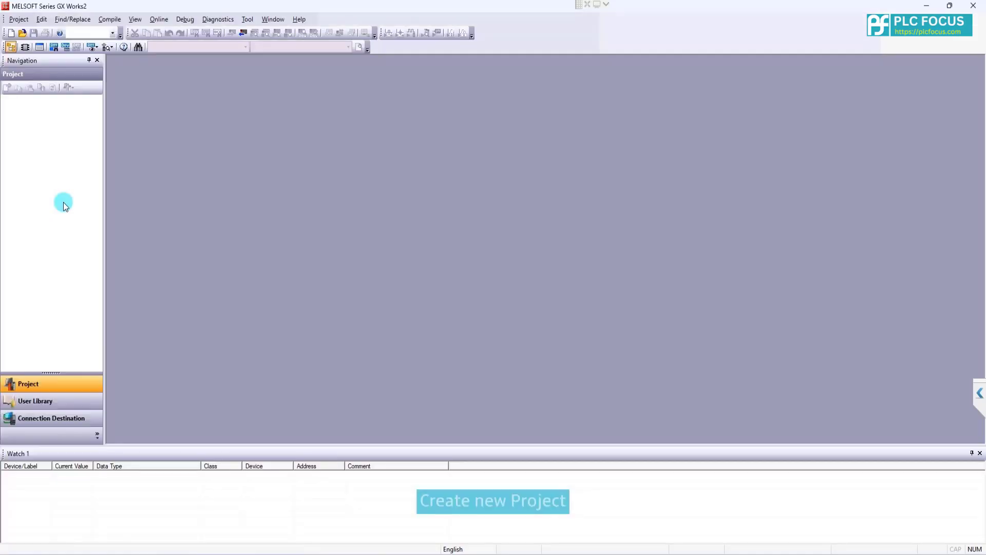
Create a new simple ladder project for FXCPU series, FX3U/FX3UC type
left_click(11, 33)
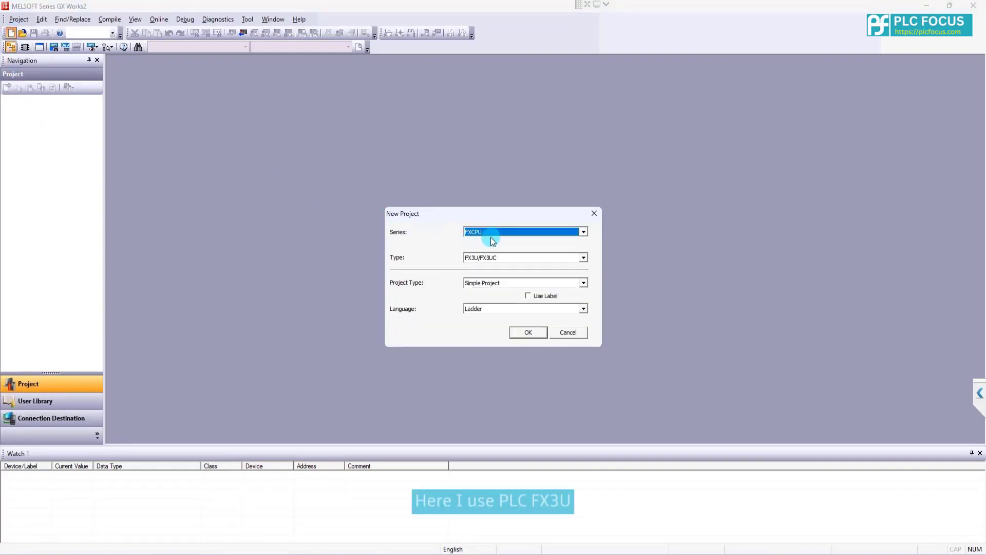
left_click(491, 236)
left_click(470, 260)
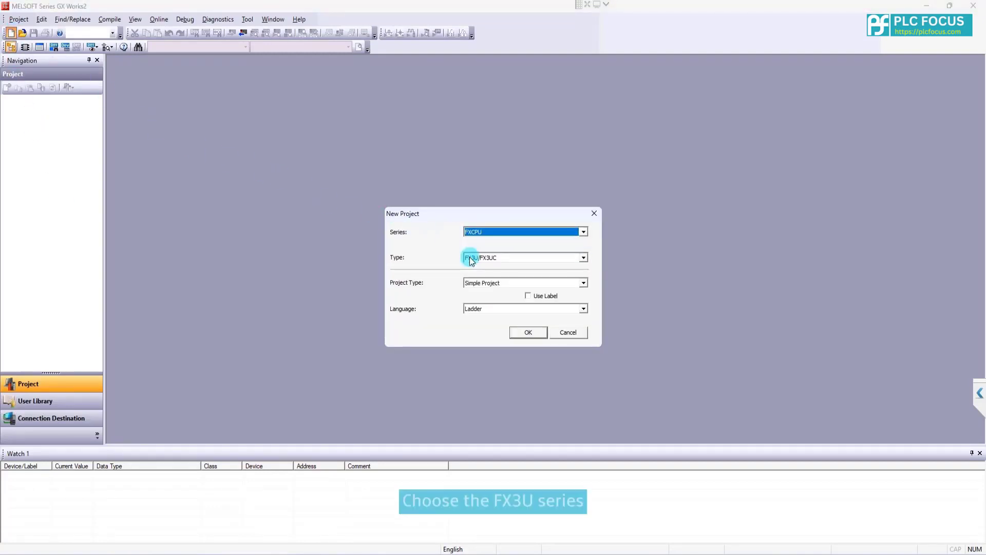
left_click(482, 258)
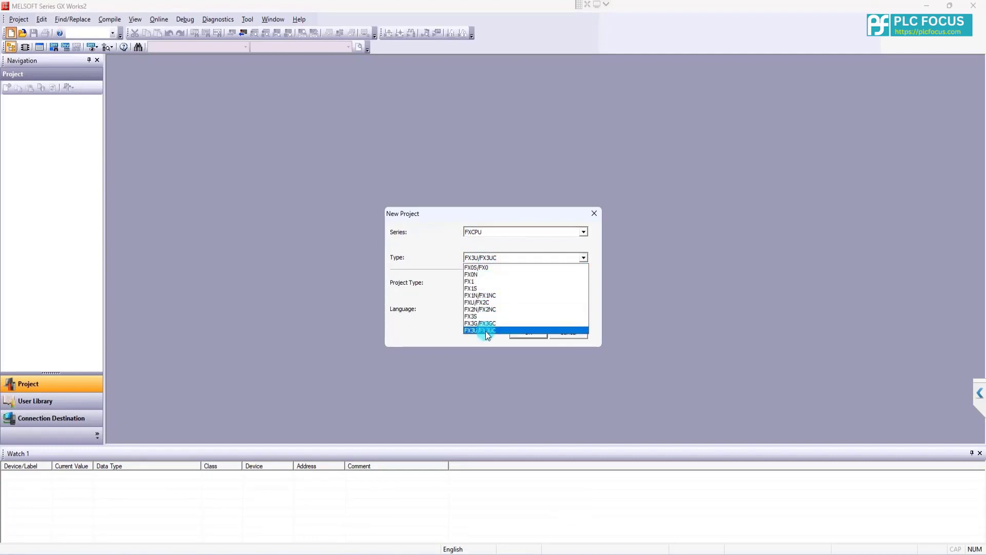
left_click(486, 331)
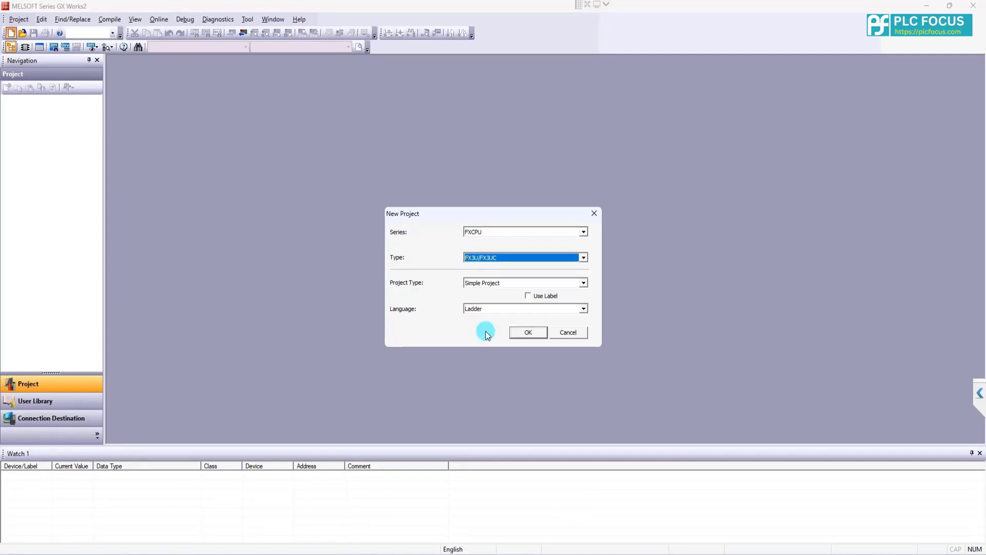
left_click(525, 333)
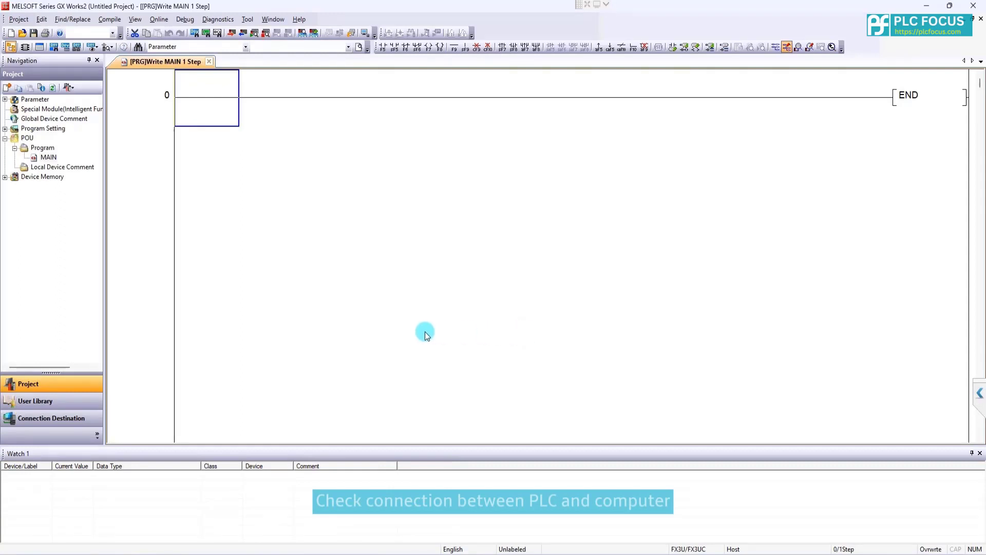
Run a Connection Test on Connection1 over COM4 and confirm it succeeds
left_click(65, 419)
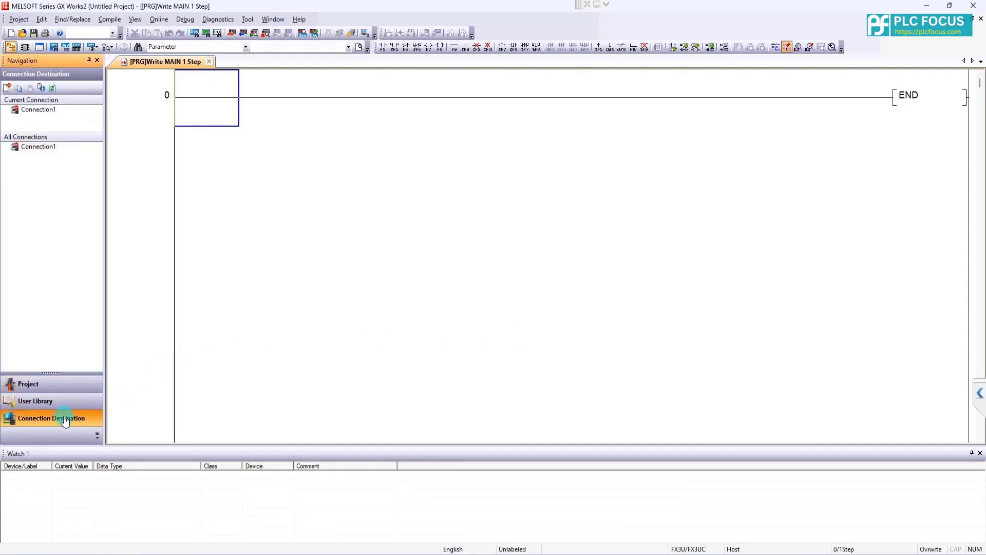
double_click(45, 112)
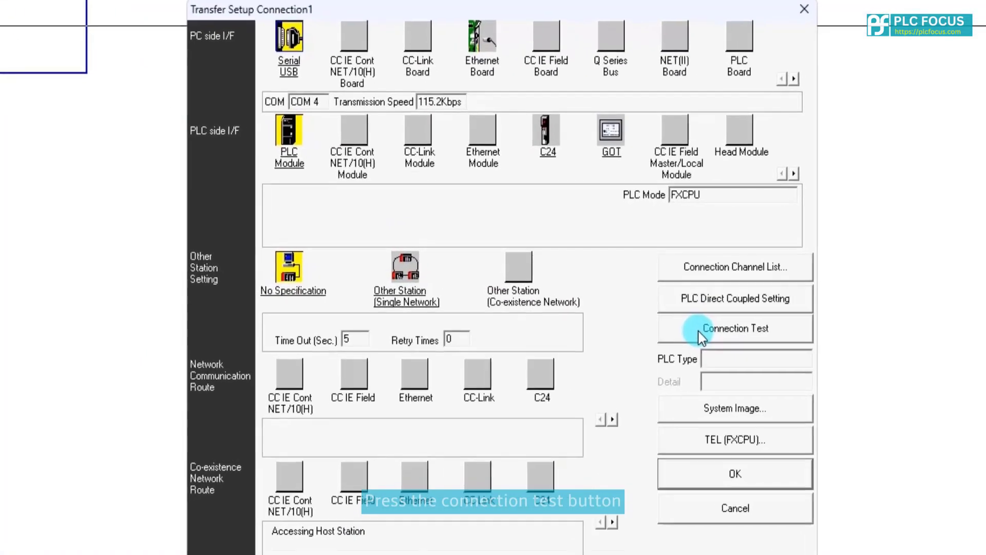
left_click(701, 335)
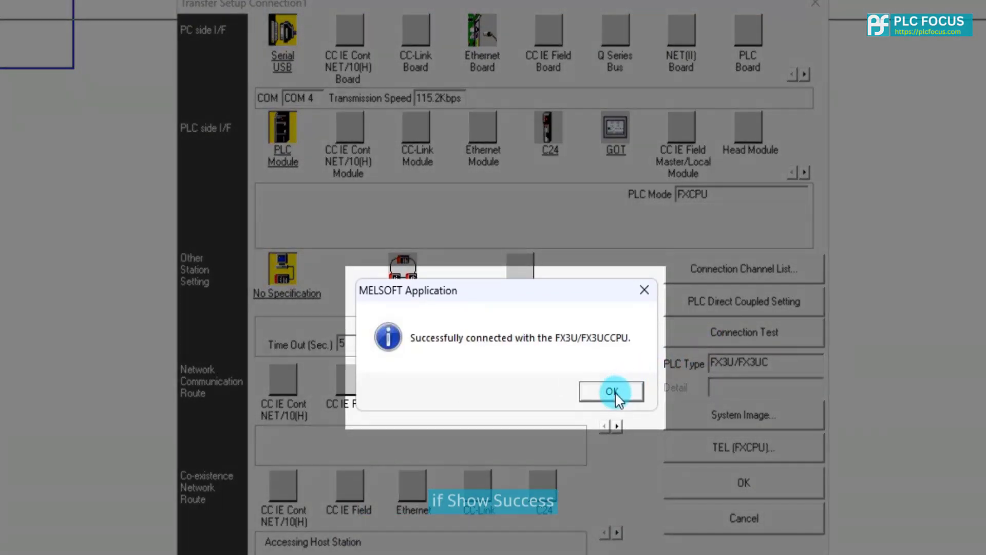
left_click(612, 390)
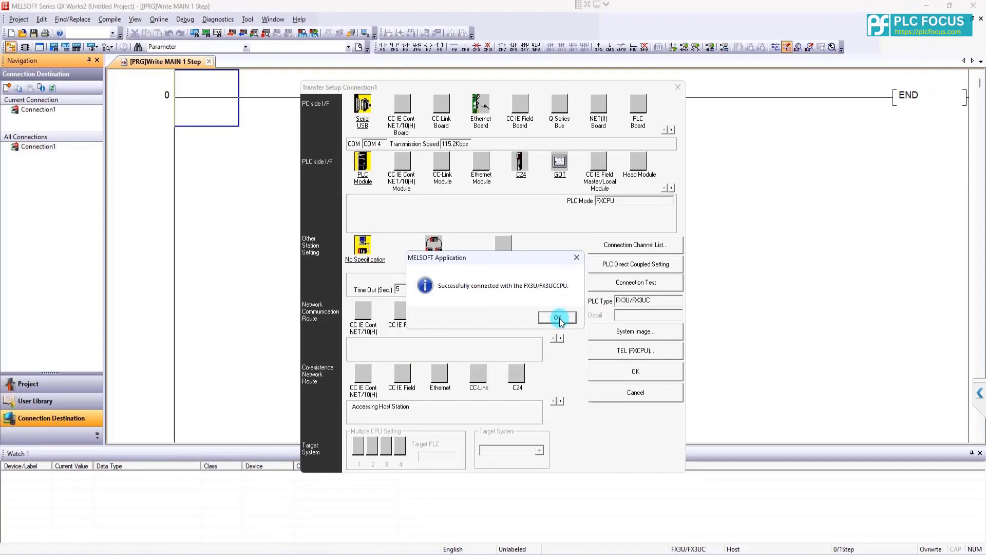
left_click(581, 346)
Close the transfer setup and build a rung with M1 and normally-closed M2 driving coil Y000
left_click(623, 372)
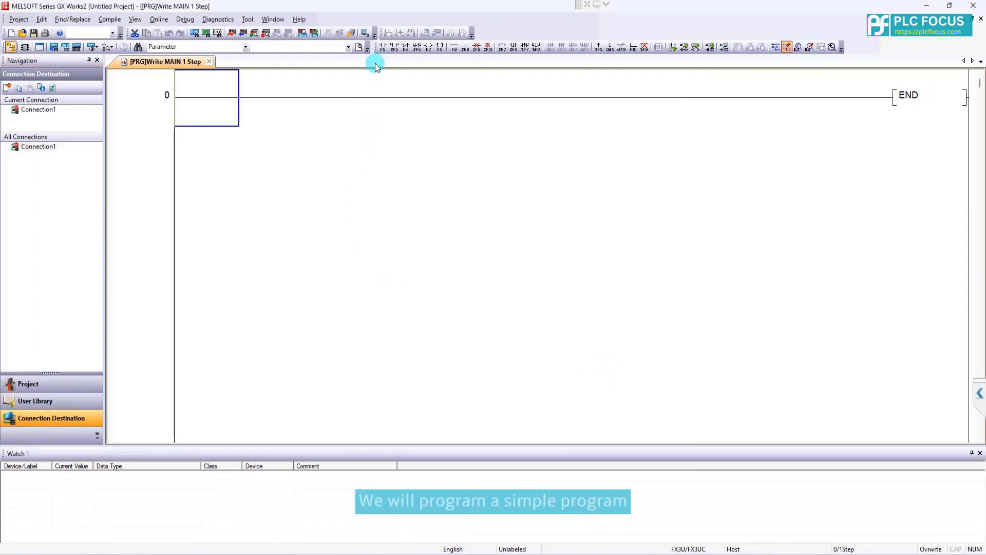
left_click(381, 48)
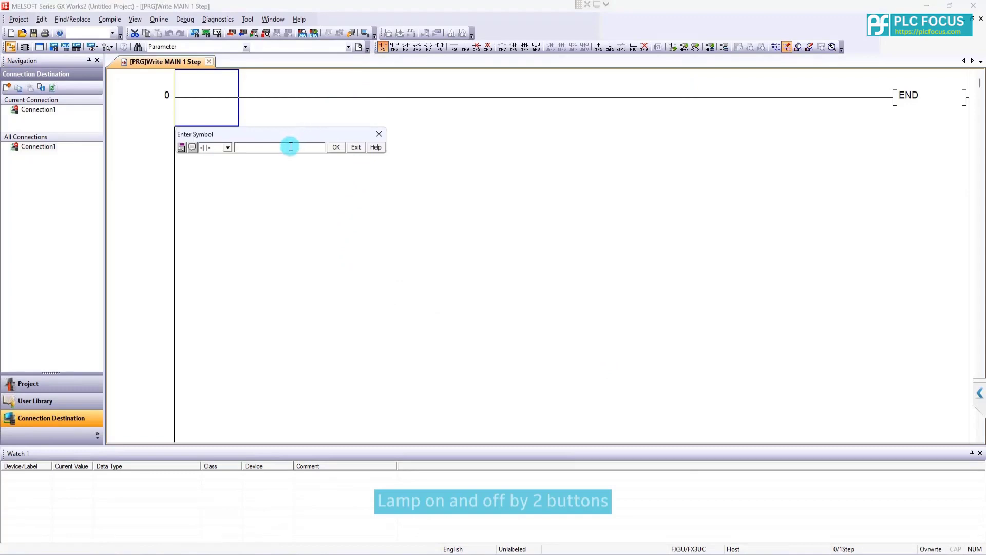
type("m1")
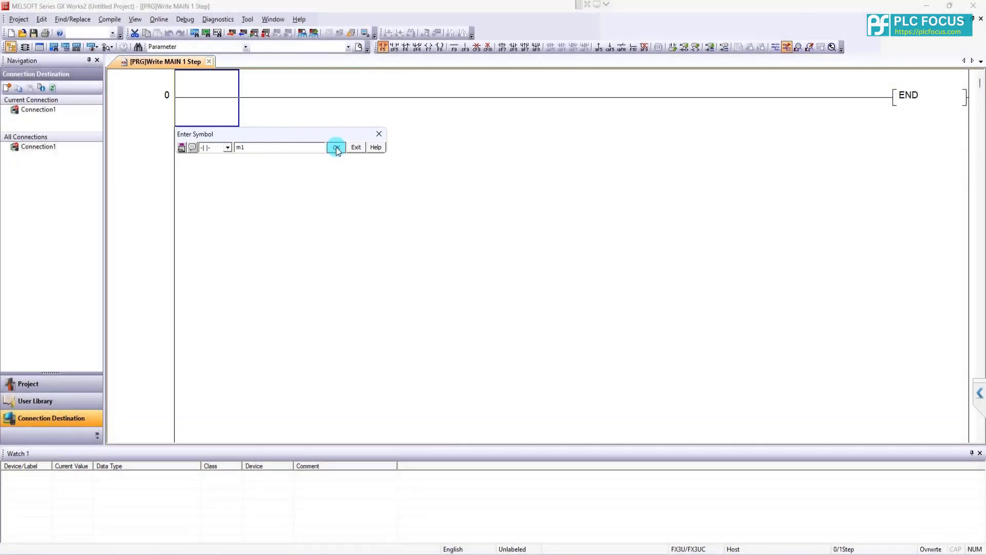
left_click(336, 147)
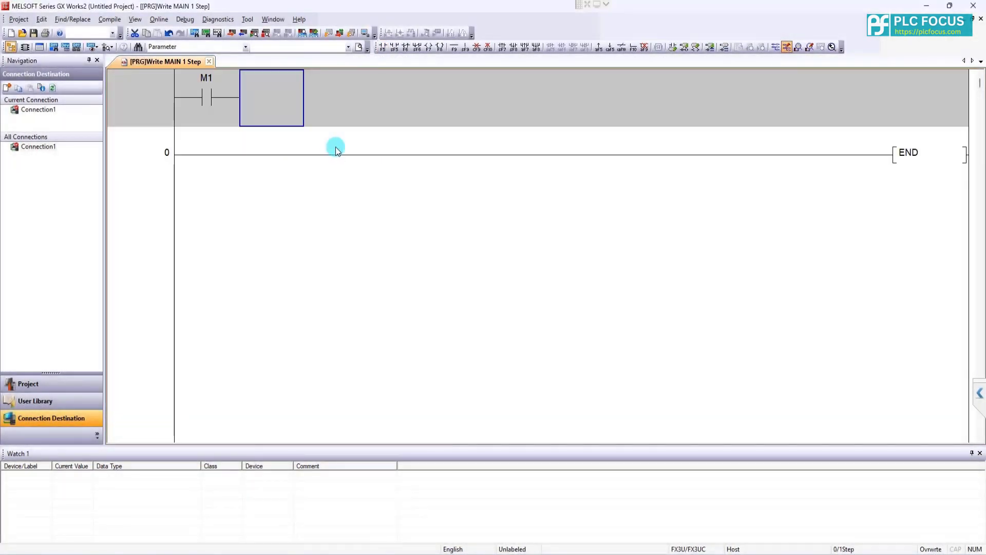
left_click(407, 50)
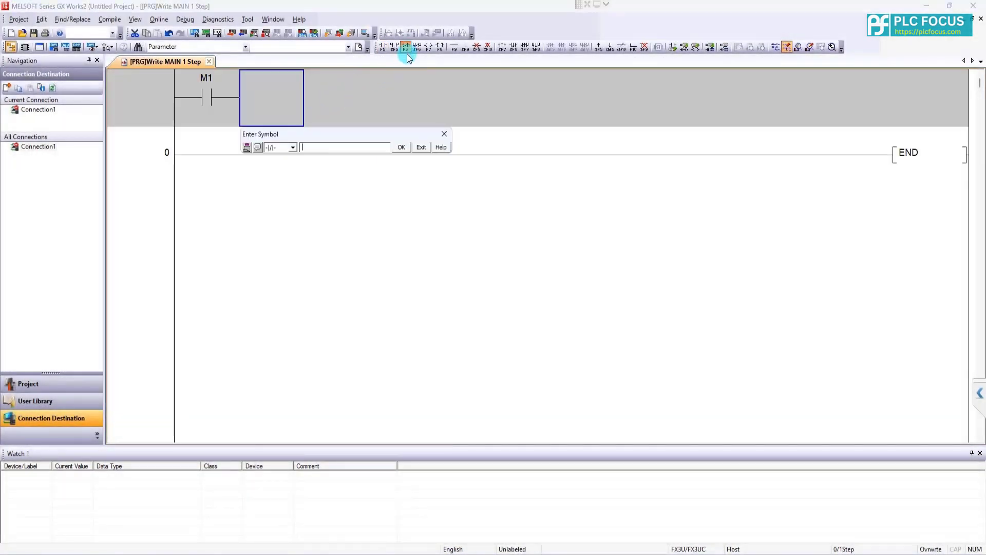
type("m2")
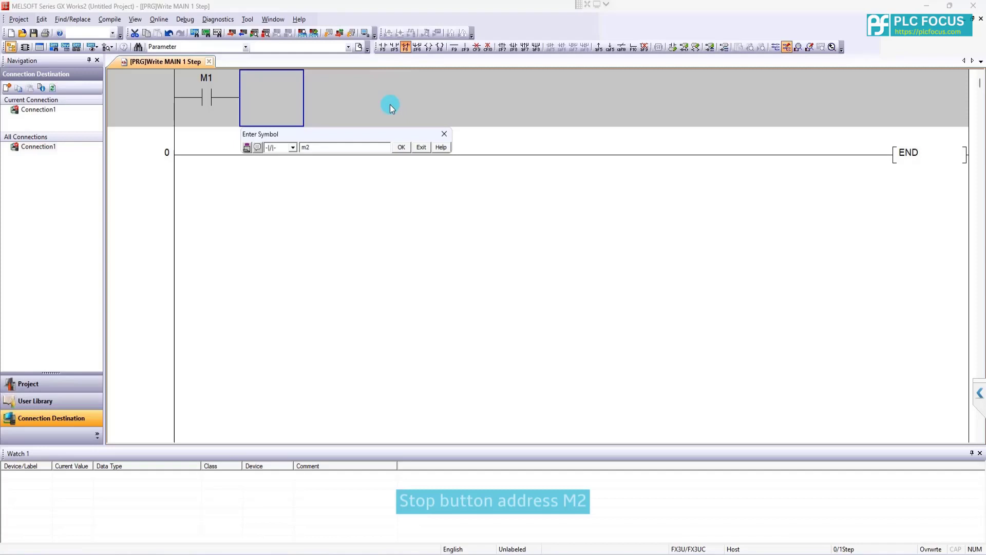
left_click(401, 148)
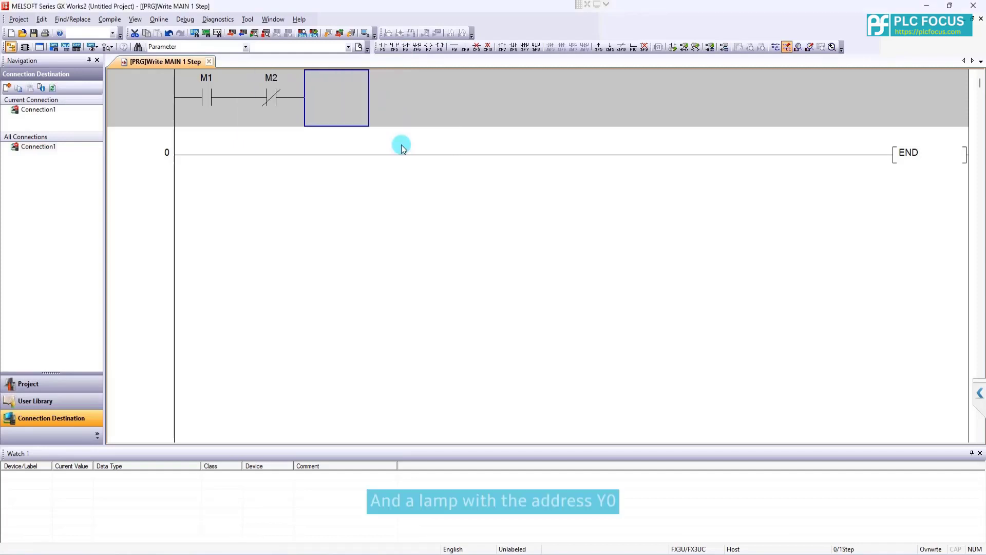
left_click(429, 48)
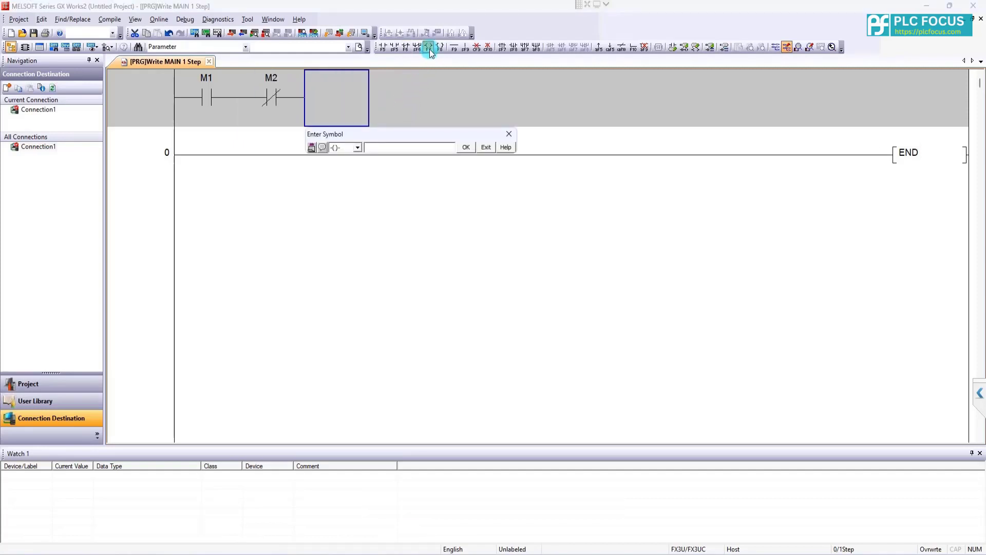
left_click(461, 148)
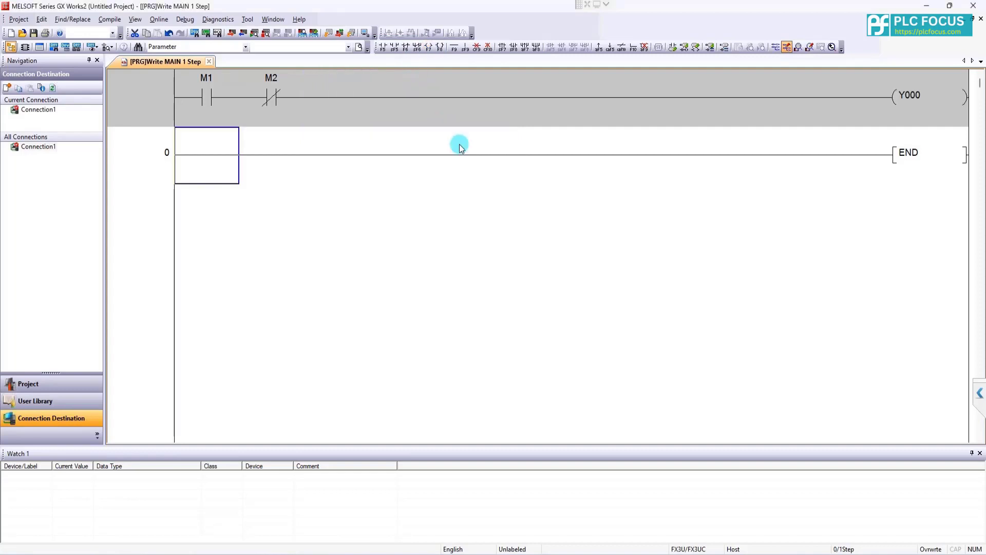
Add a Y000 contact below M1 and join it with a vertical line as the latch branch
left_click(383, 48)
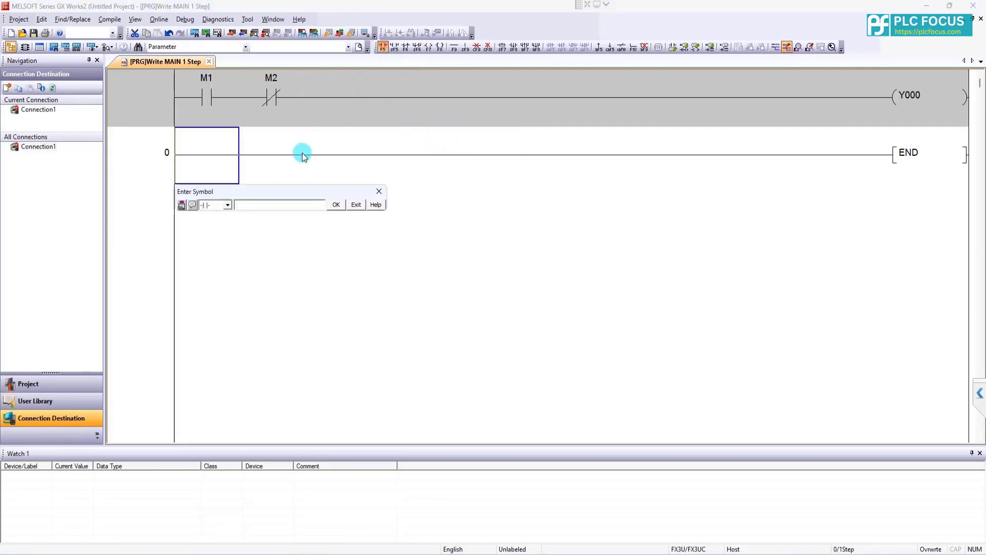
left_click(334, 204)
left_click(247, 109)
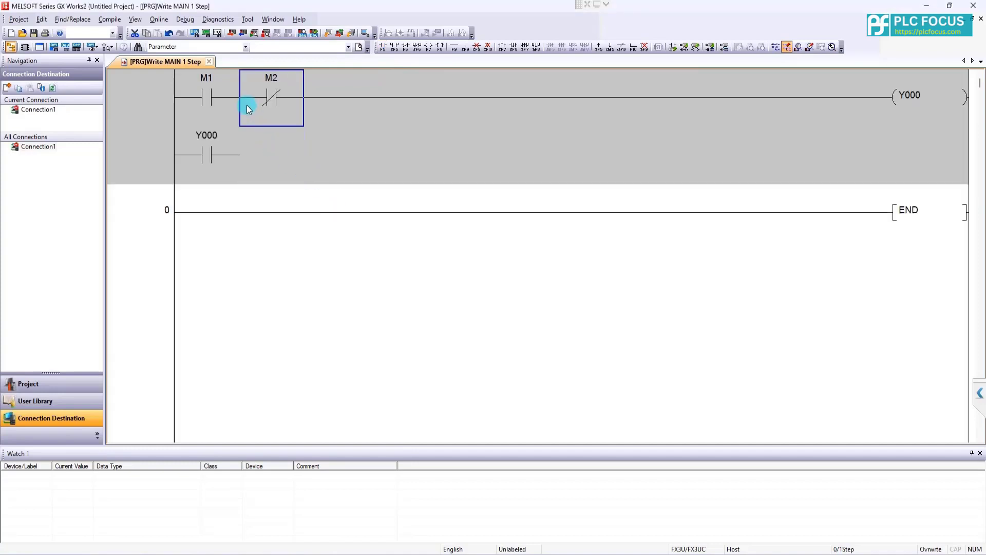
left_click(465, 48)
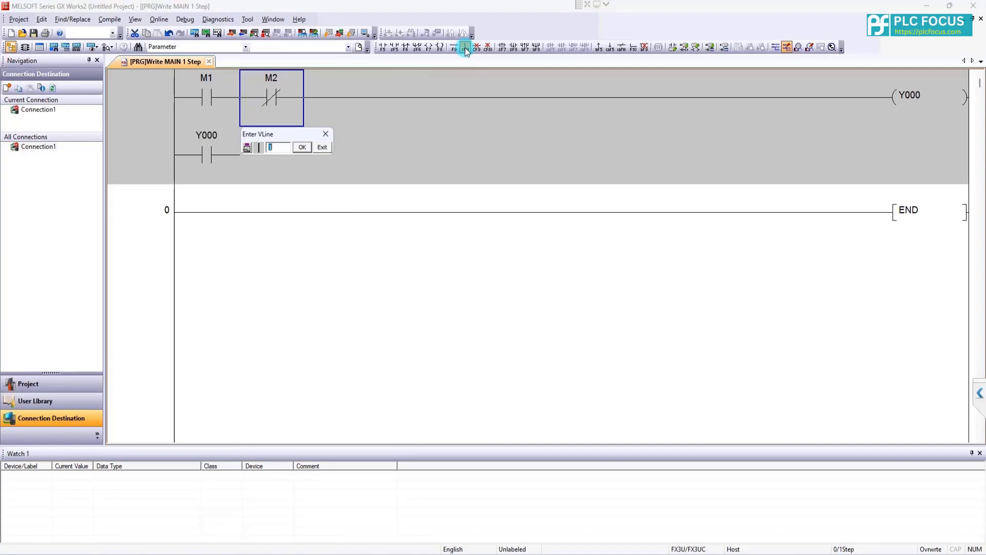
left_click(300, 146)
left_click(300, 145)
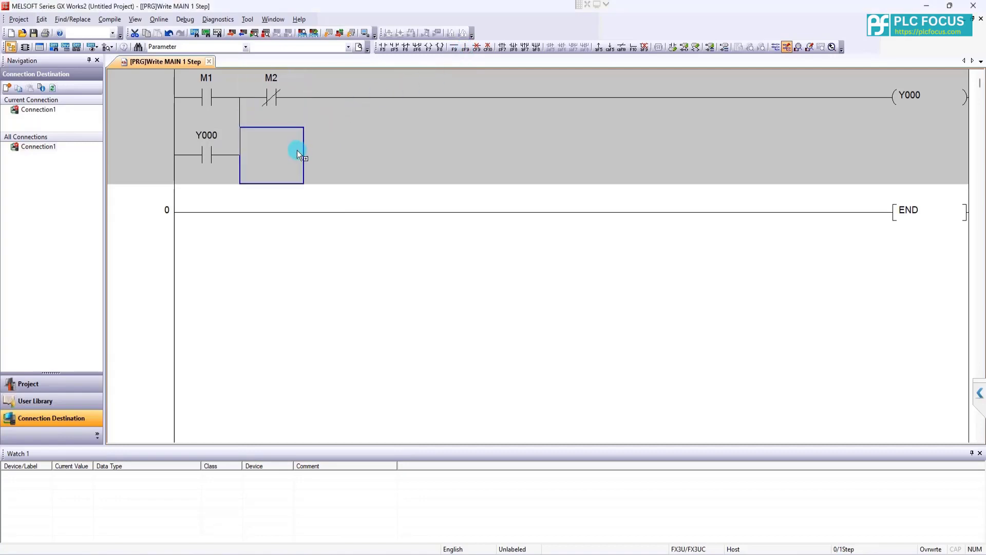
left_click(280, 192)
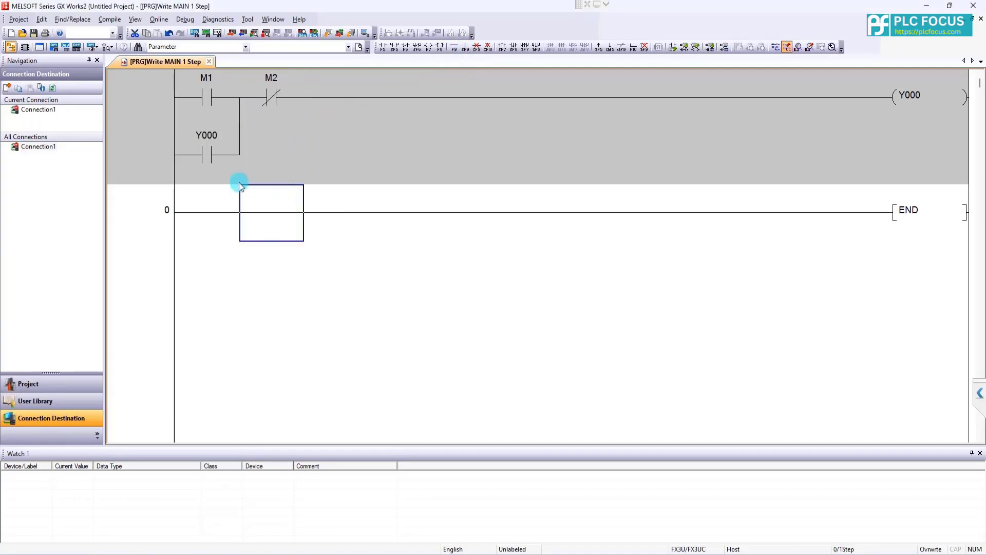
Rebuild All to convert the ladder into a 5-step program
left_click(113, 20)
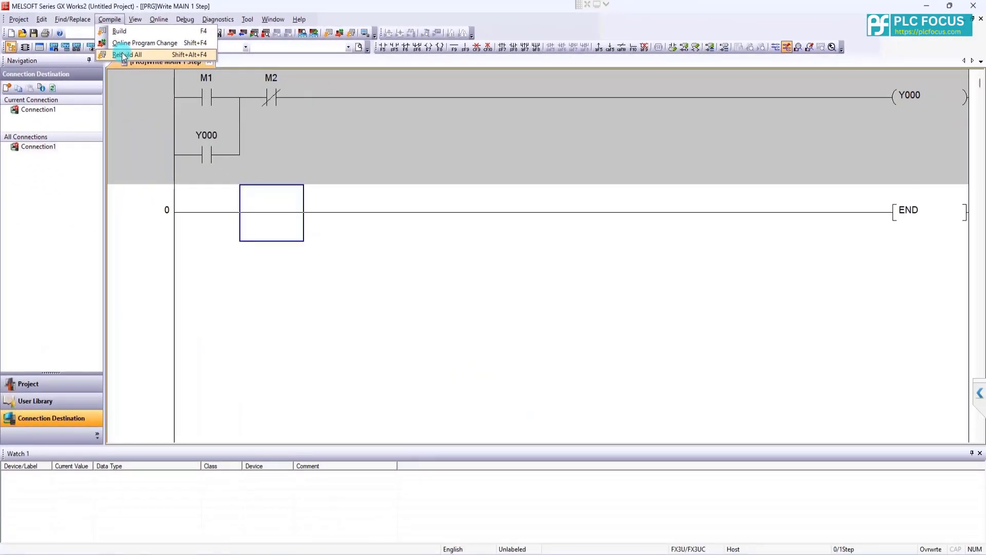
left_click(123, 55)
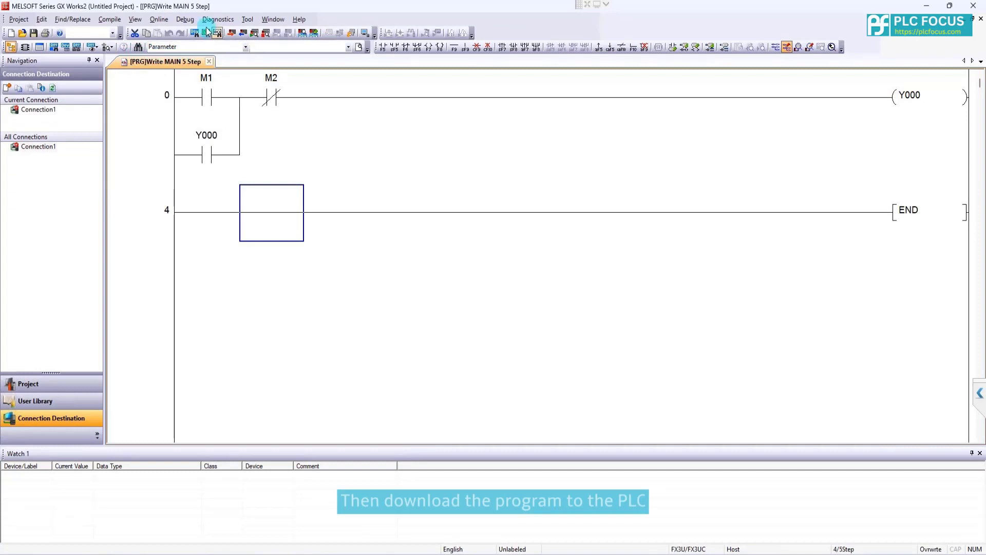
Write all project data to the FX3U PLC, stopping the CPU and returning it to RUN
left_click(167, 21)
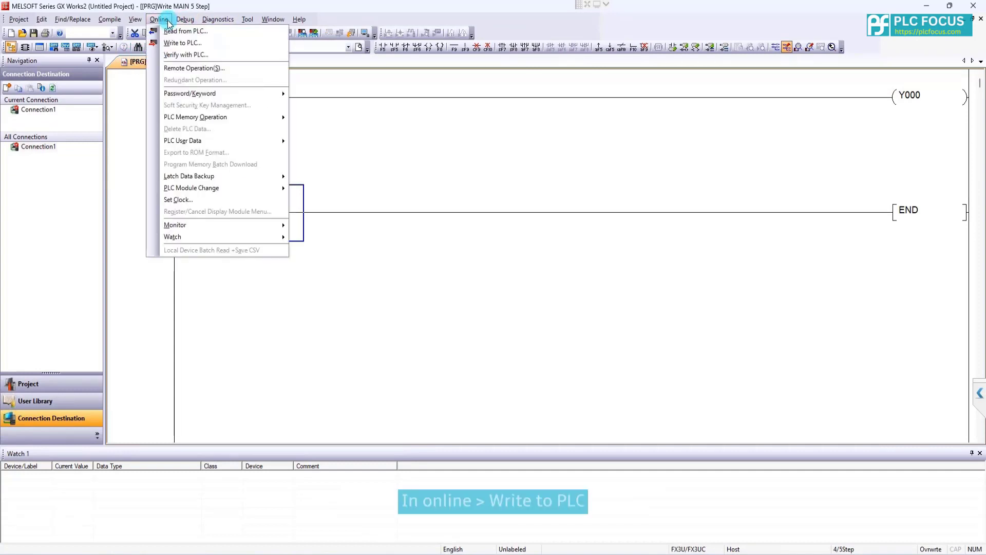
left_click(189, 44)
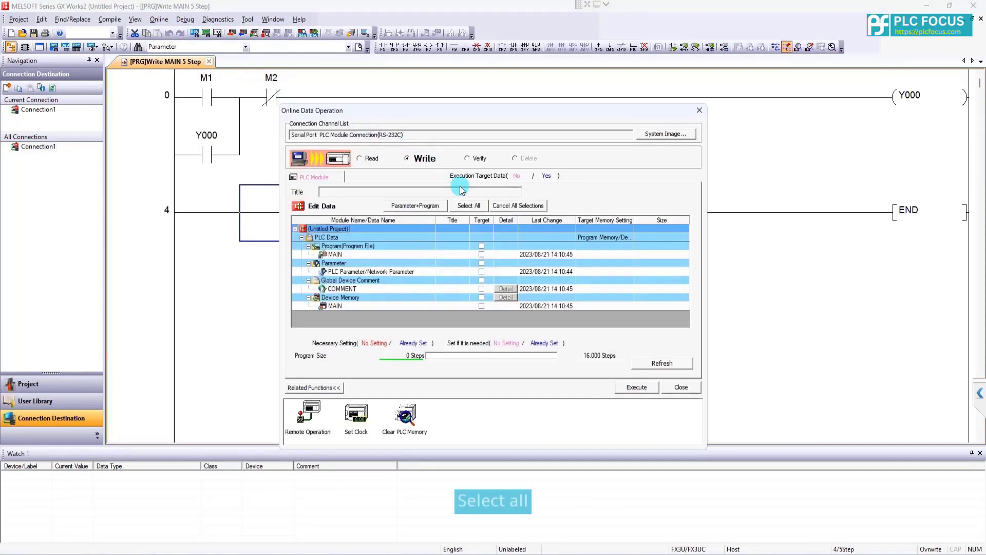
left_click(470, 207)
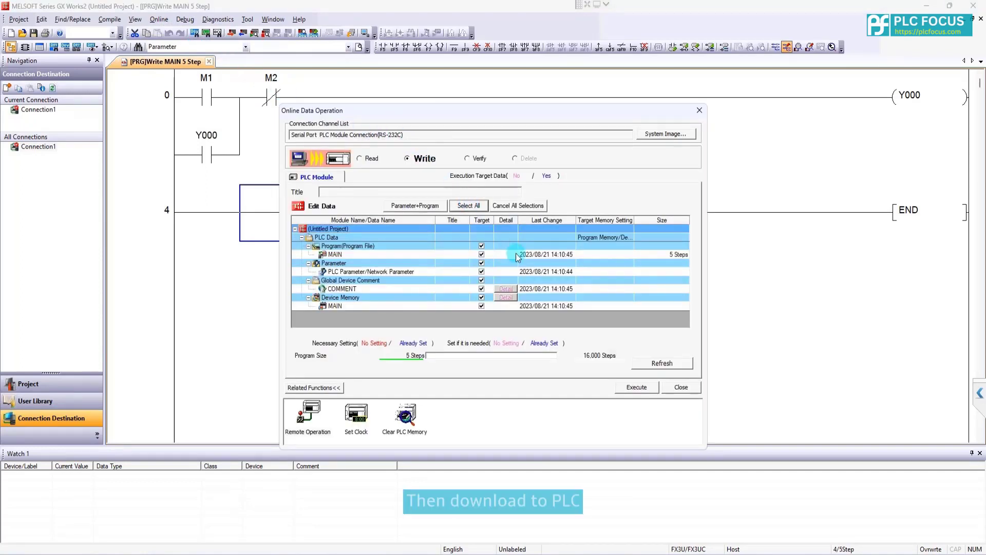
left_click(635, 389)
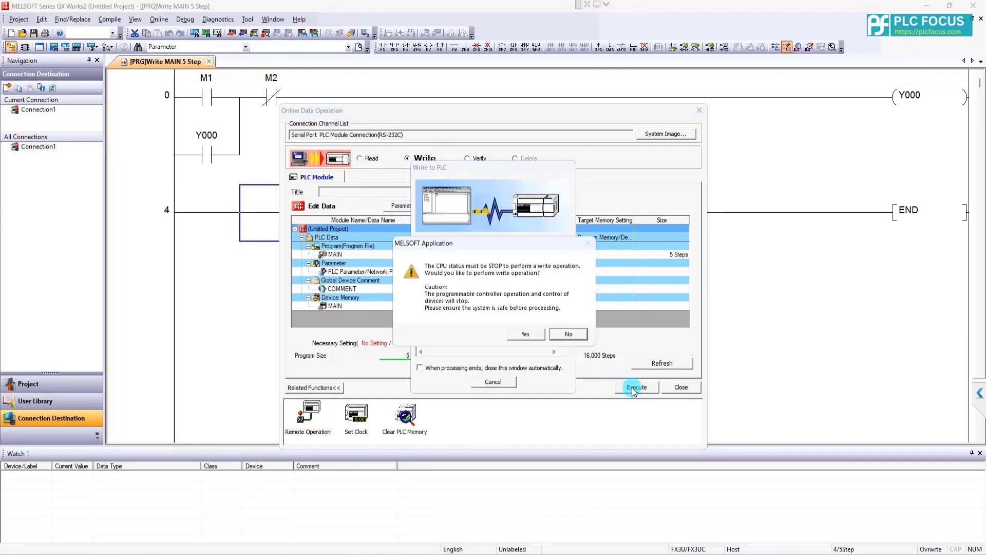
left_click(526, 335)
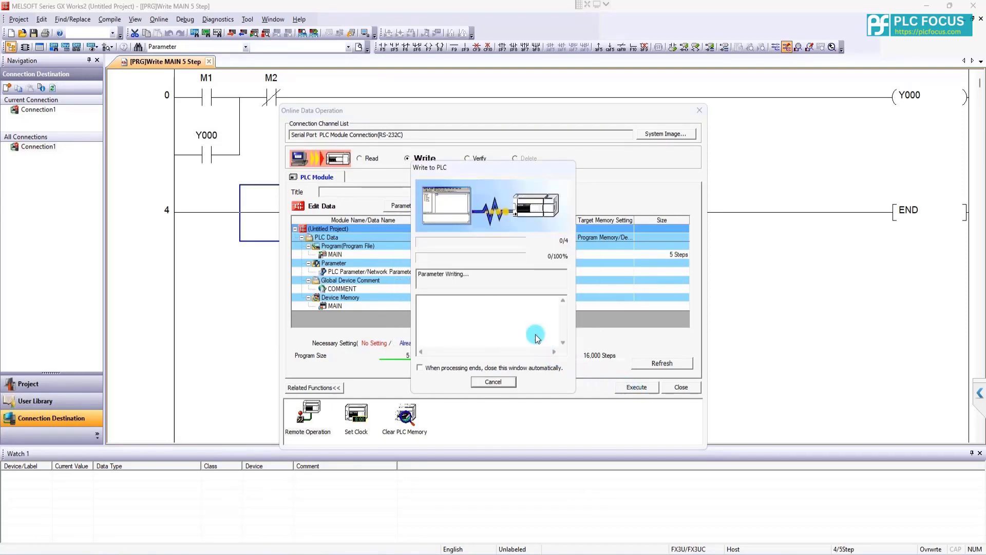
left_click(542, 318)
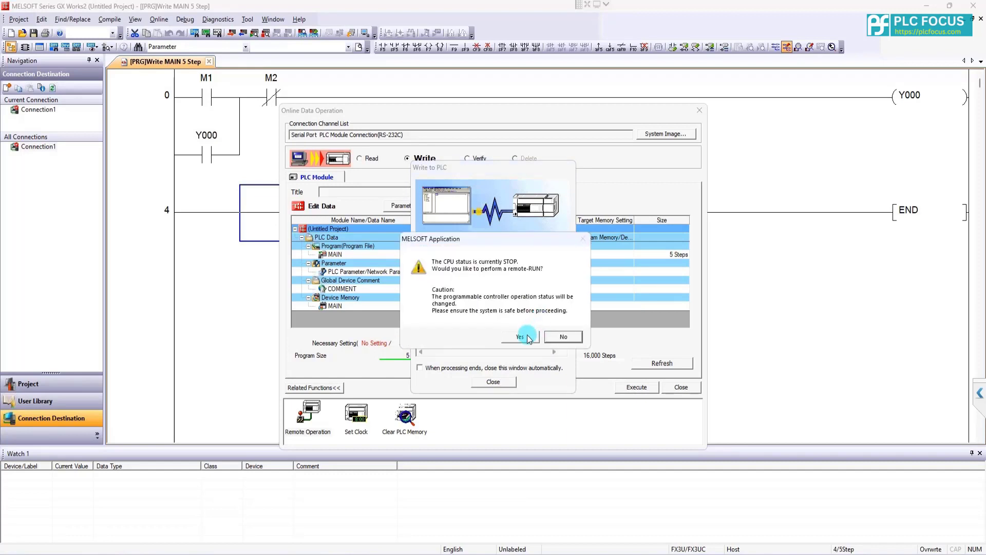
left_click(529, 338)
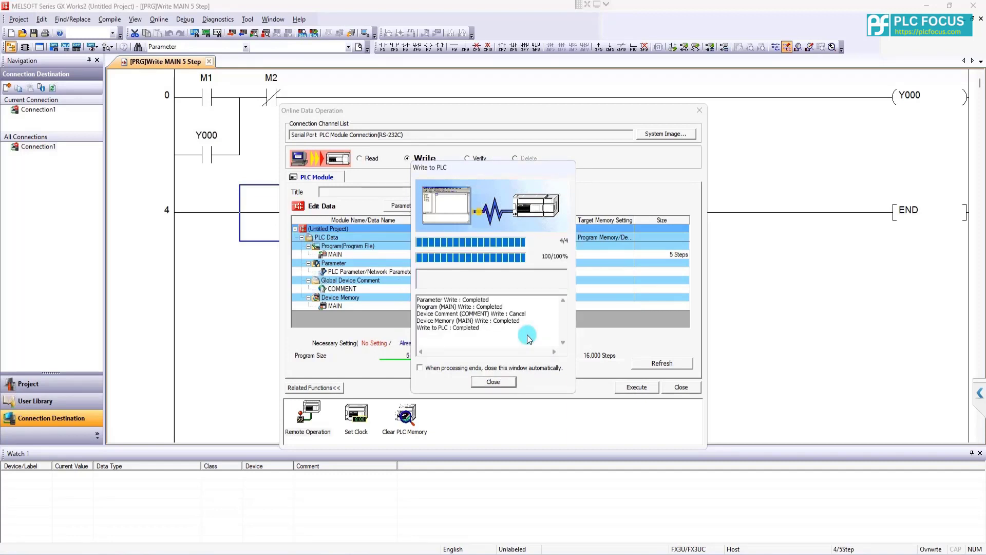
Close the write dialogs and start Monitor Mode on the running ladder
left_click(498, 381)
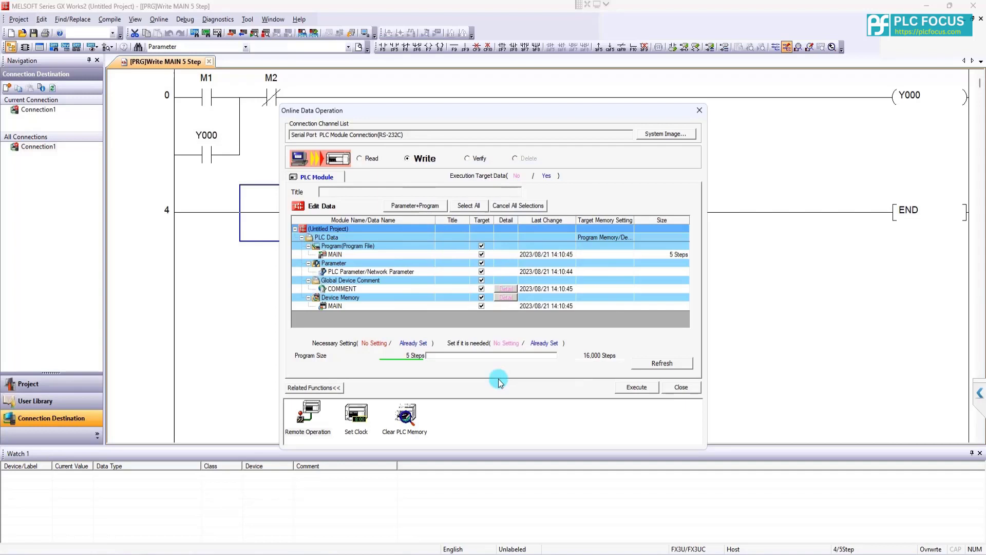
left_click(681, 386)
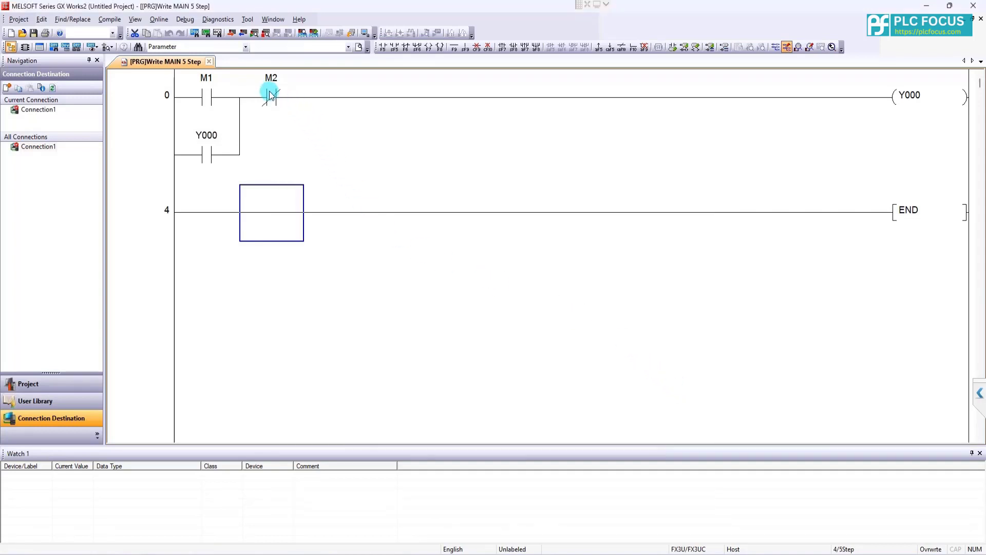
left_click(254, 35)
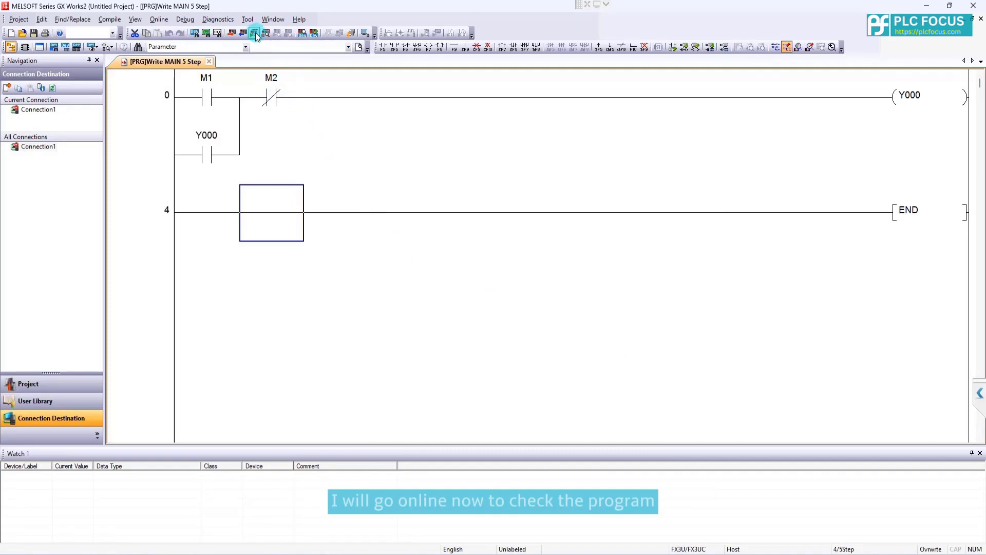
left_click(215, 98)
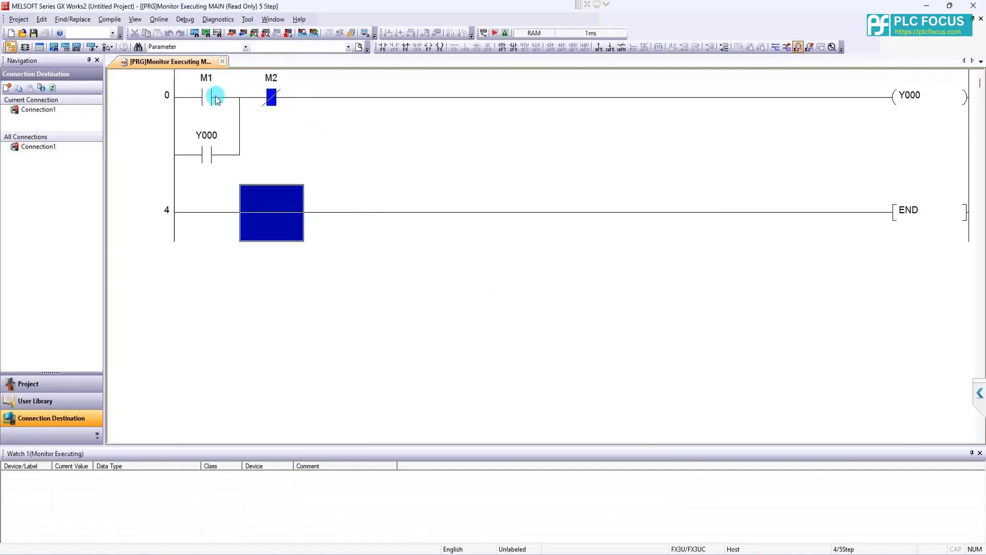
Use Modify Value to force M1 ON then OFF, latching Y000 on
right_click(213, 100)
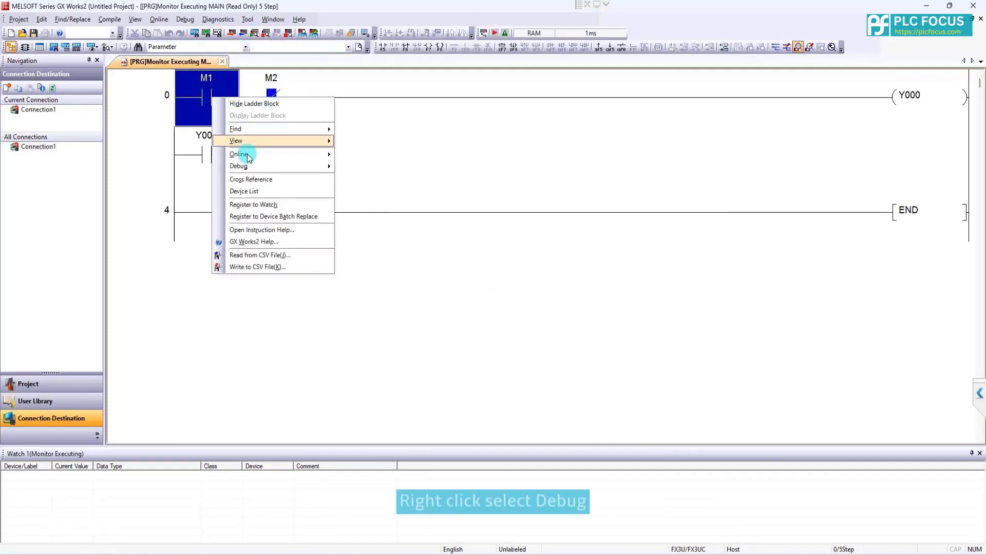
mouse_move(248, 165)
left_click(347, 167)
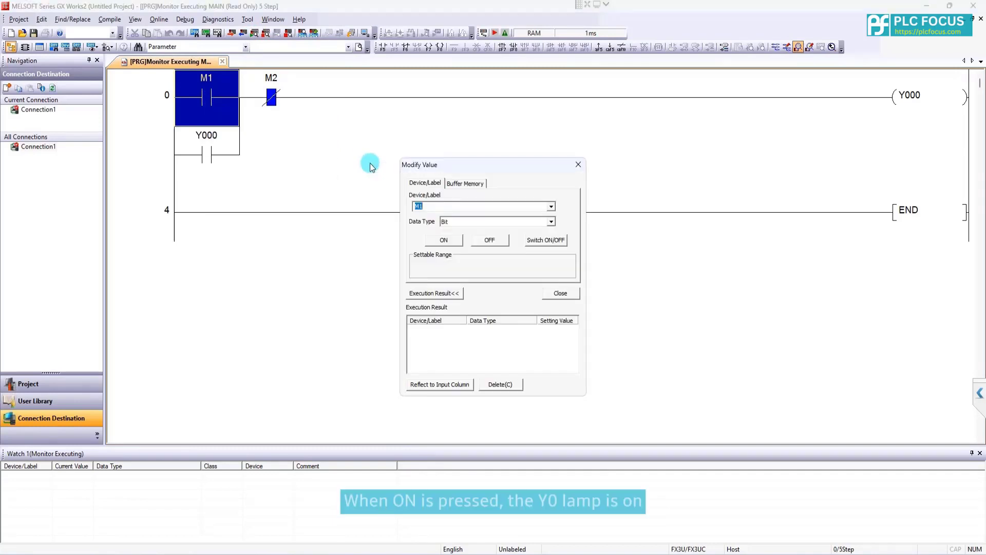
left_click(442, 241)
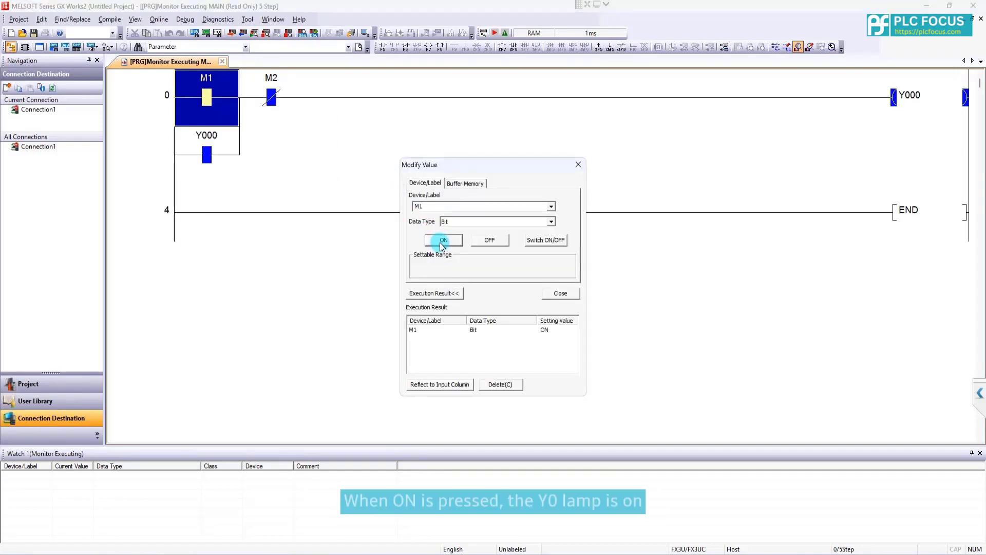
left_click(488, 241)
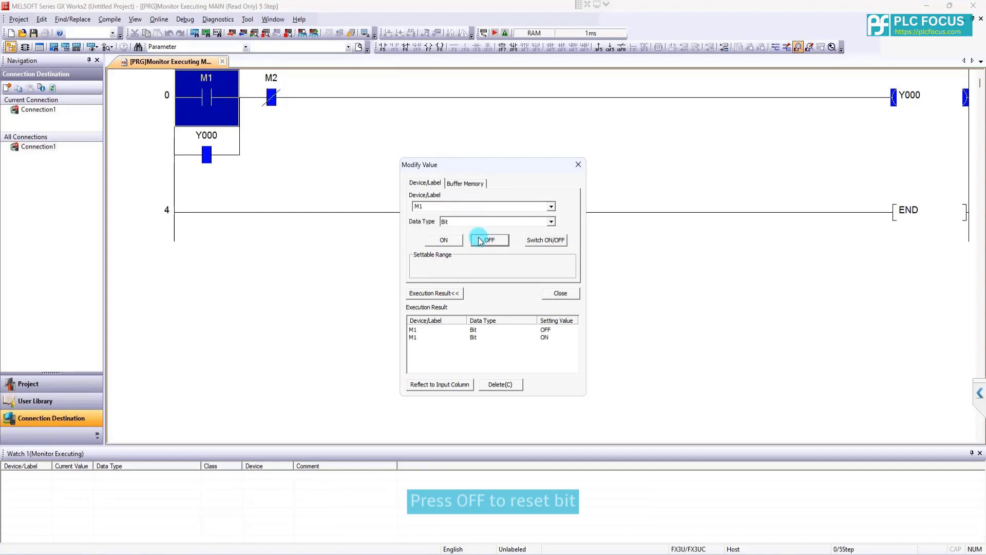
Force M2 ON then OFF to release Y000, then close Modify Value
left_click(277, 97)
left_click(441, 242)
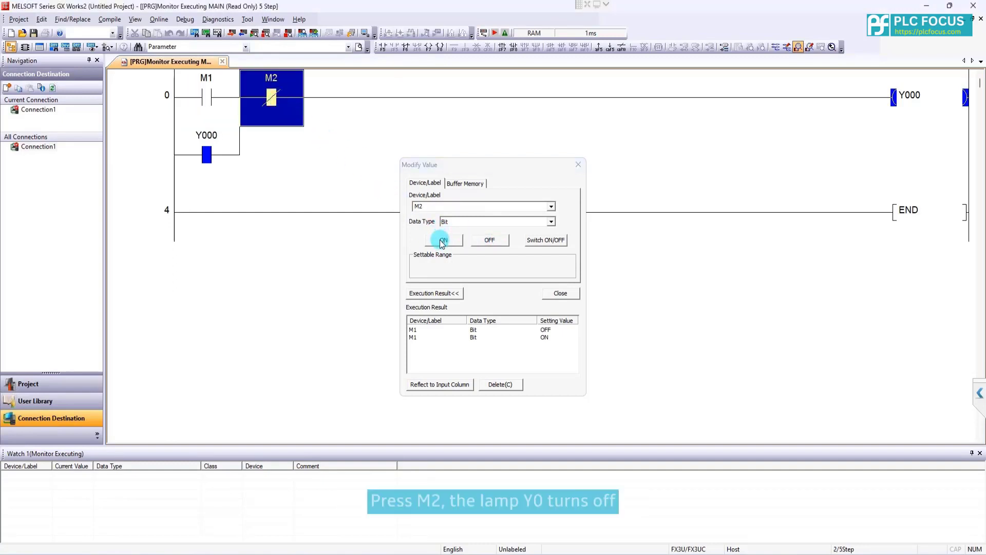
left_click(493, 242)
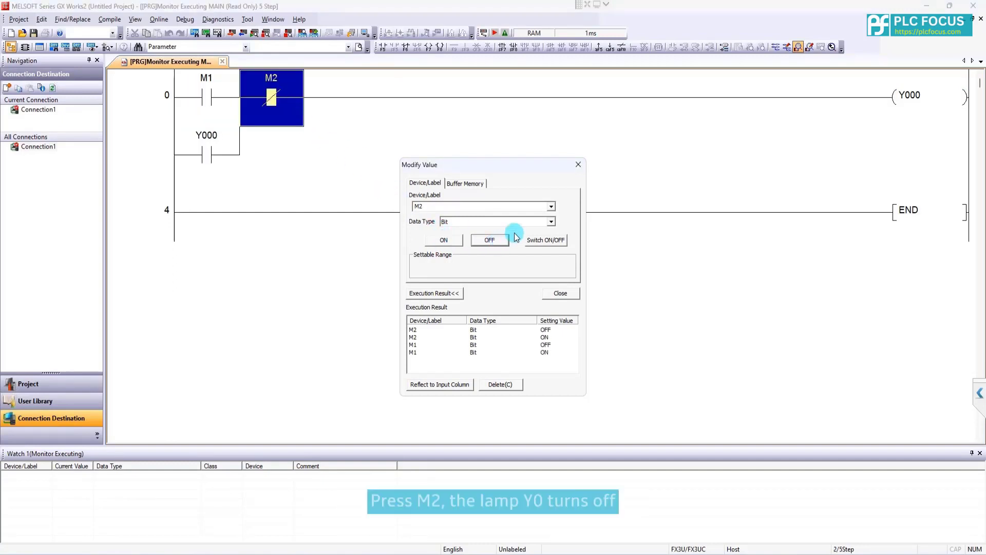
left_click(579, 164)
left_click(430, 153)
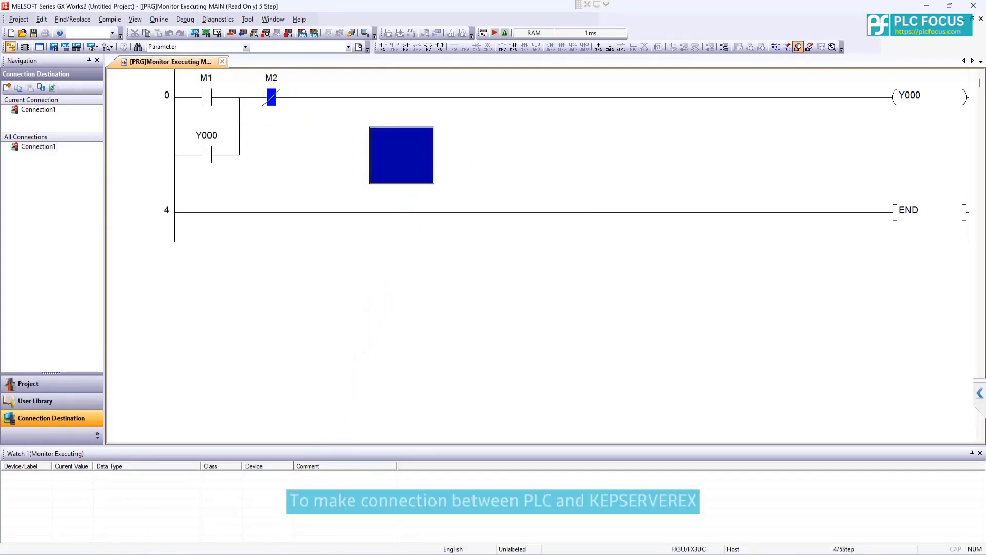
Switch to KEPServerEX and start a new channel using the Mitsubishi FX driver
key("alt+Tab")
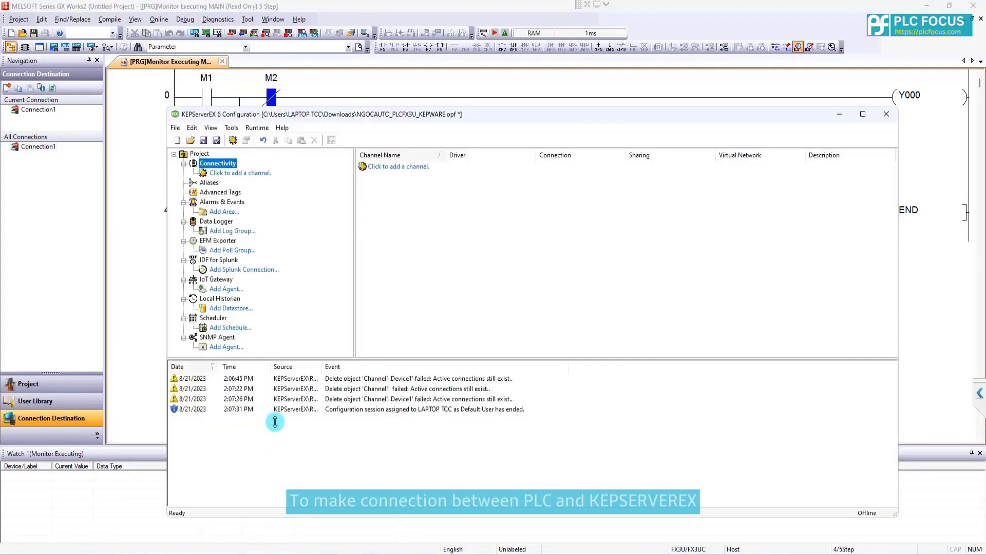
left_click(250, 174)
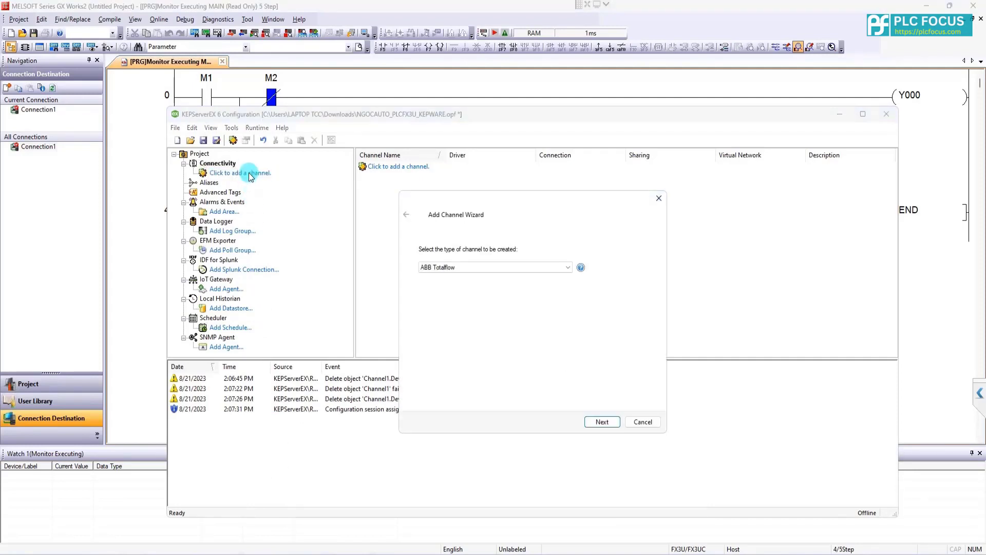
left_click(442, 266)
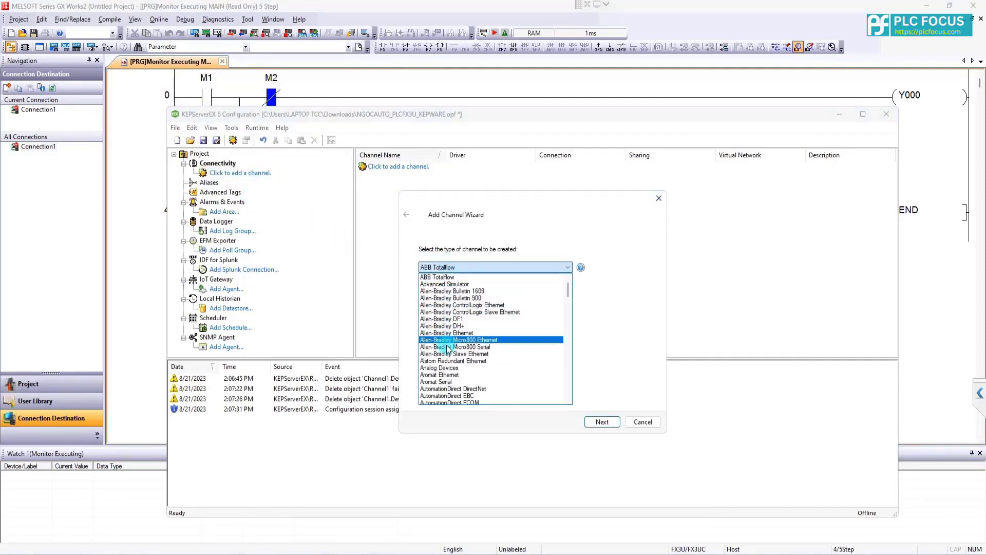
scroll(452, 349, "down", 3)
scroll(453, 349, "down", 15)
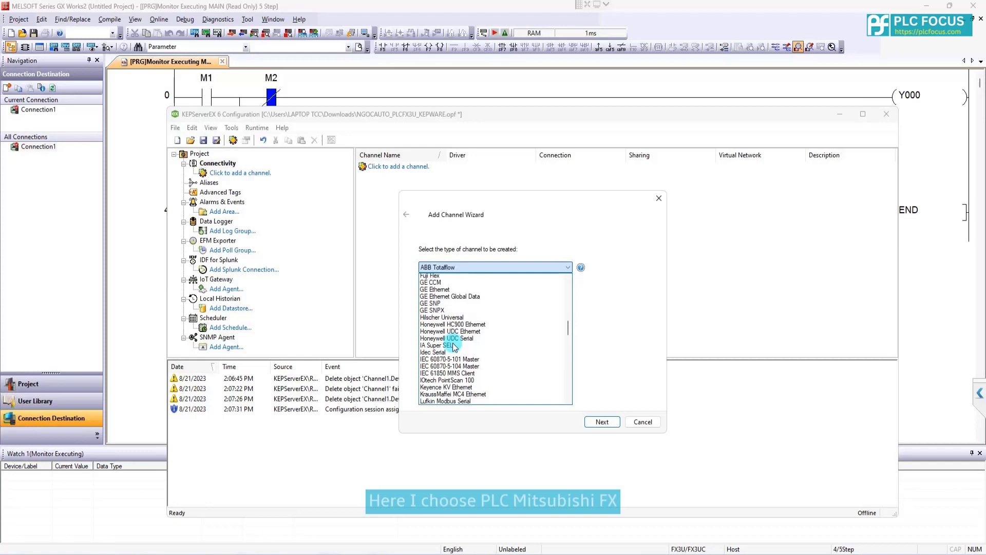
scroll(453, 348, "down", 1)
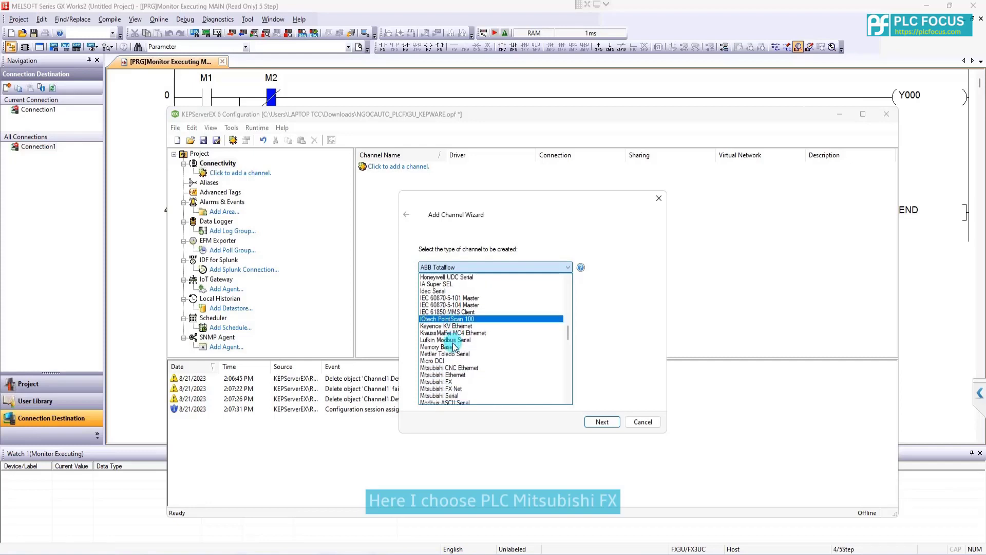
left_click(449, 386)
Keep the name Channel1 and move on to the COM port settings to edit COM ID
left_click(596, 423)
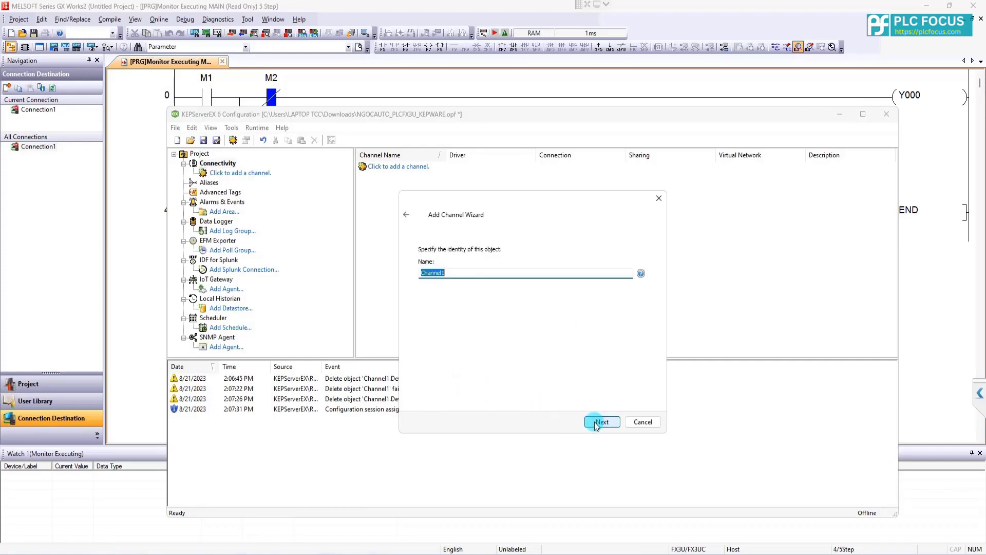
left_click(596, 423)
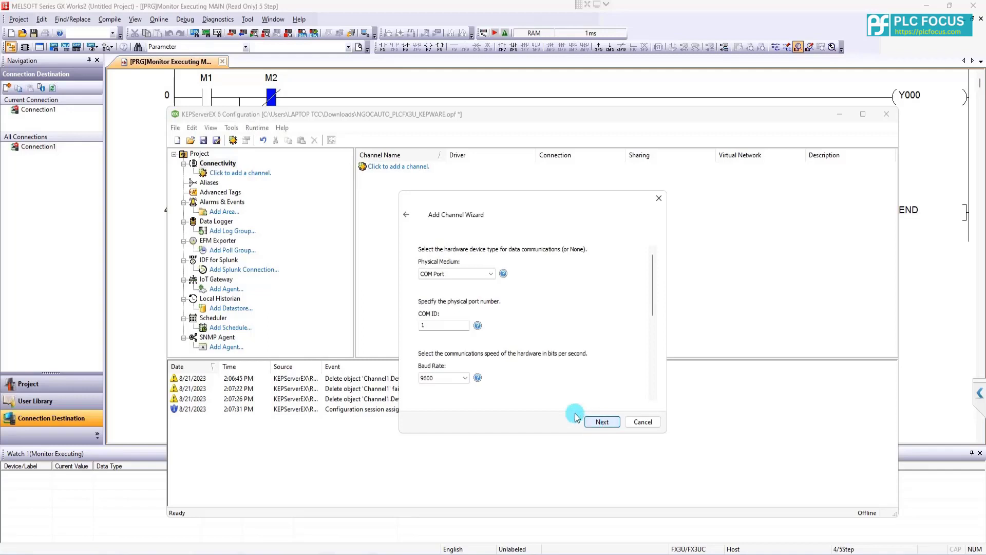
left_click(452, 325)
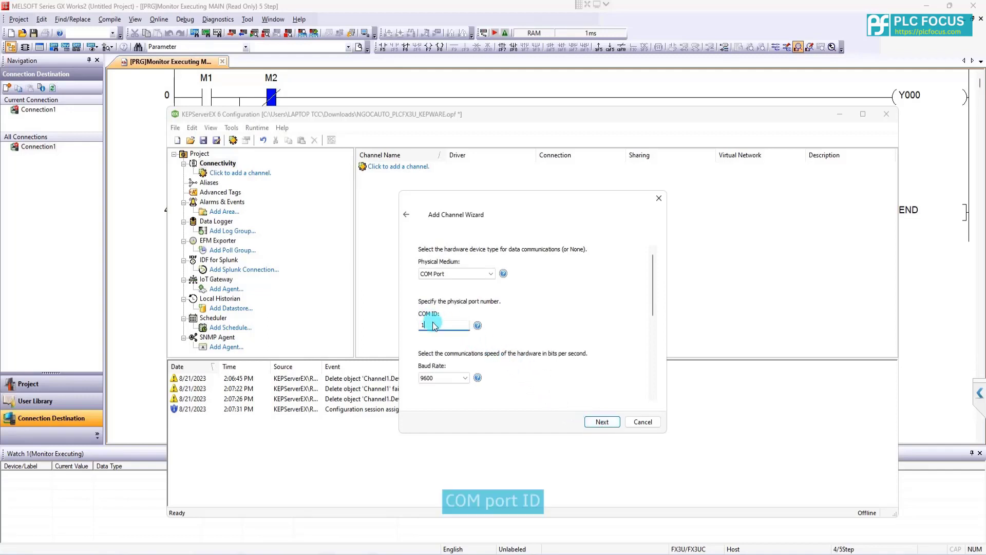
Look up the USB-serial adapter's COM port in Device Manager and set the channel's COM ID to 4
left_click(298, 554)
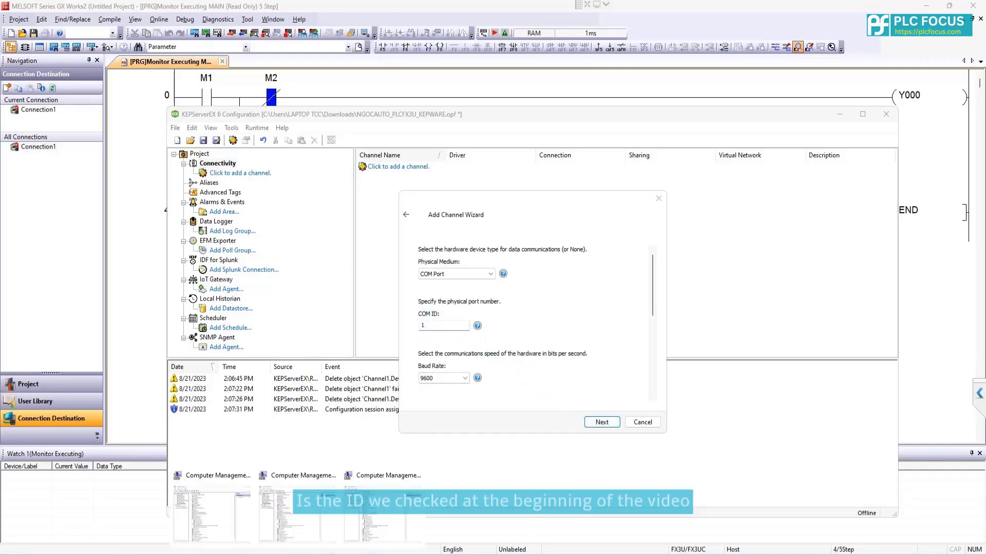
left_click(377, 523)
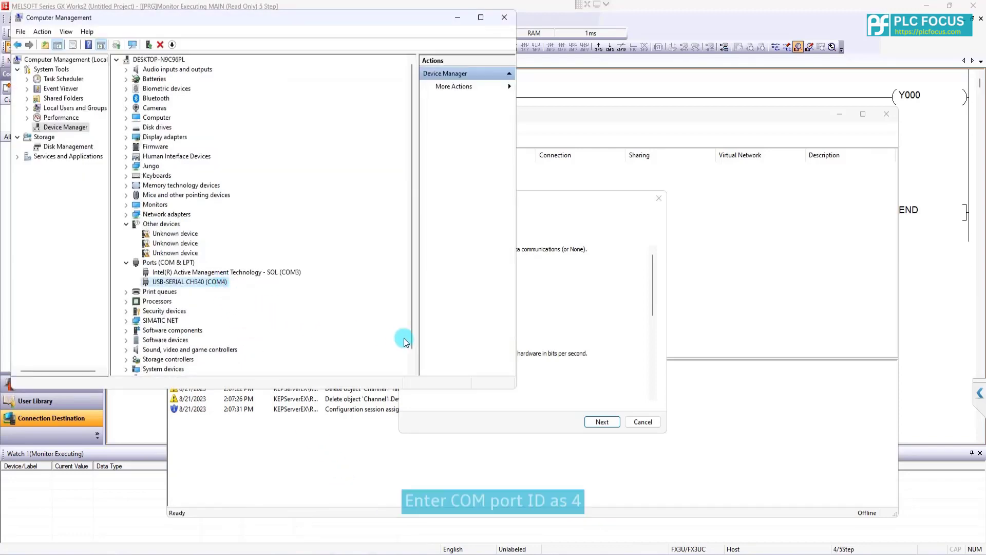
left_click(566, 267)
left_click_drag(451, 323, 409, 323)
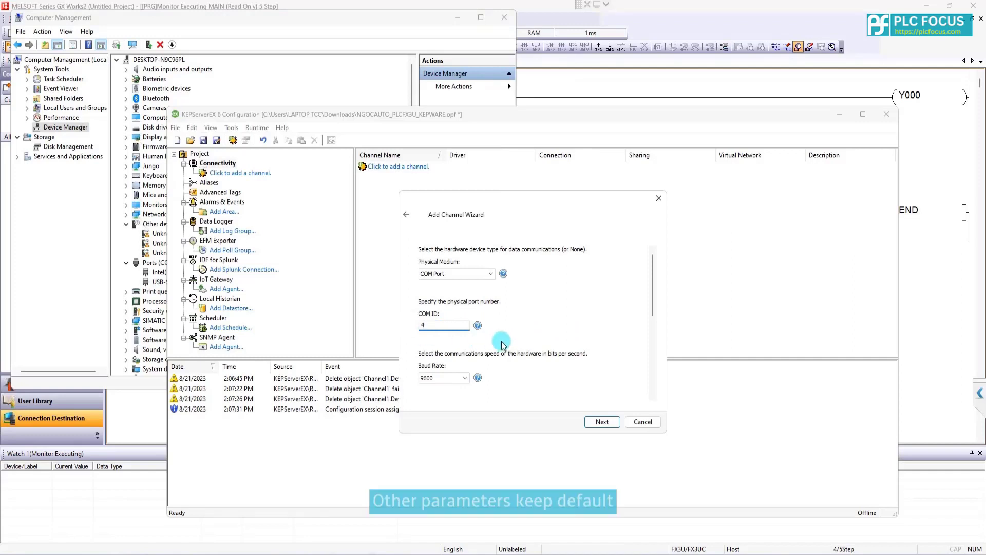
scroll(502, 347, "down", 5)
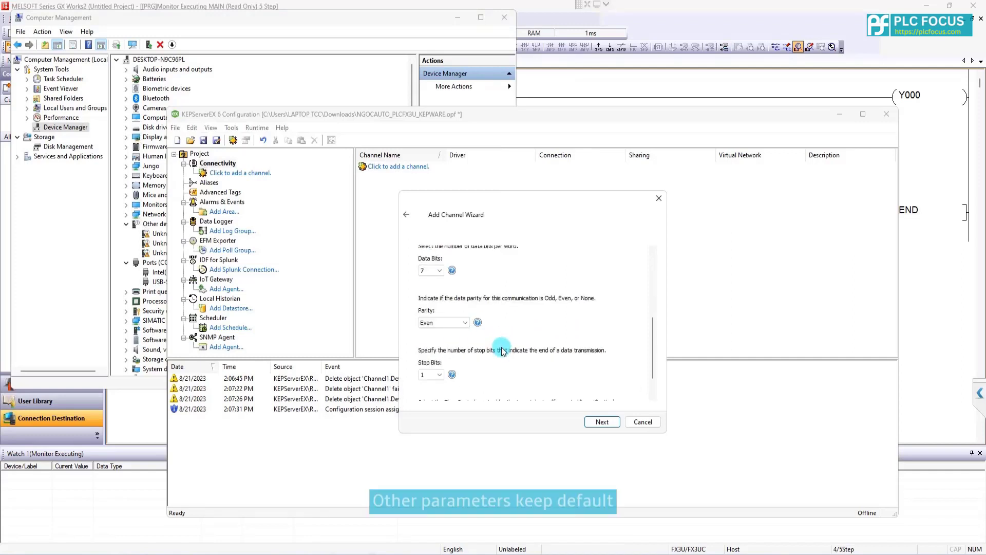
Keep the default serial, error, write-optimization and floating-point settings and finish Channel1
left_click(593, 422)
left_click(593, 422)
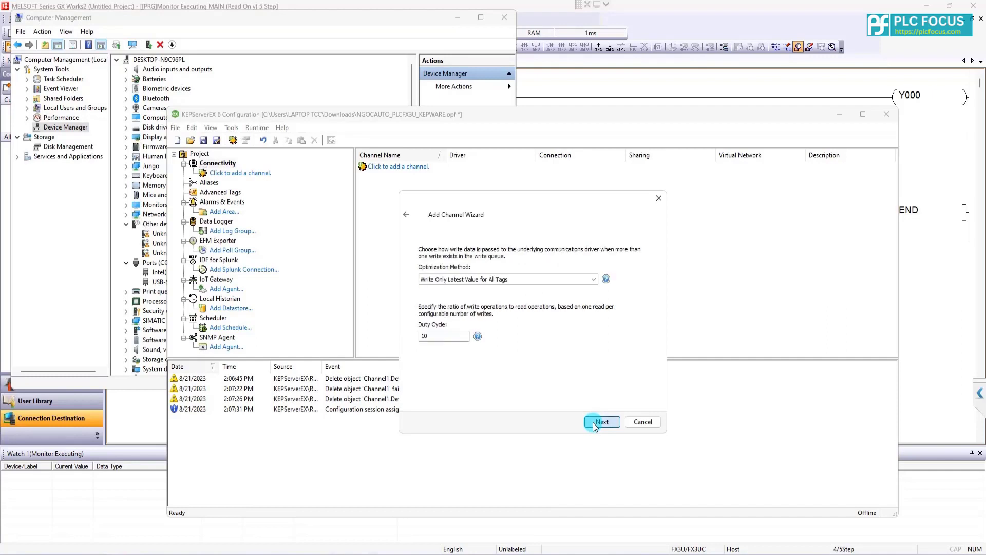
left_click(593, 422)
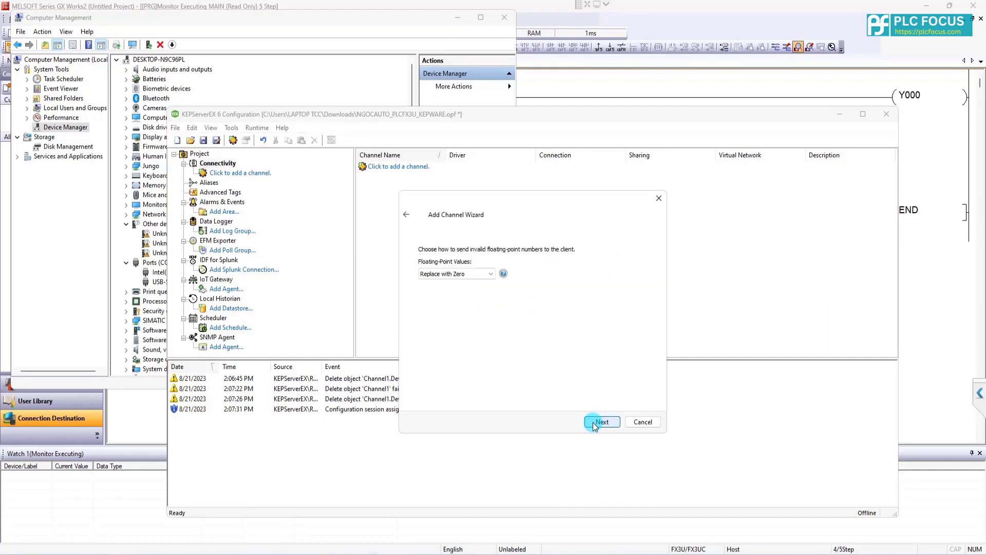
left_click(593, 422)
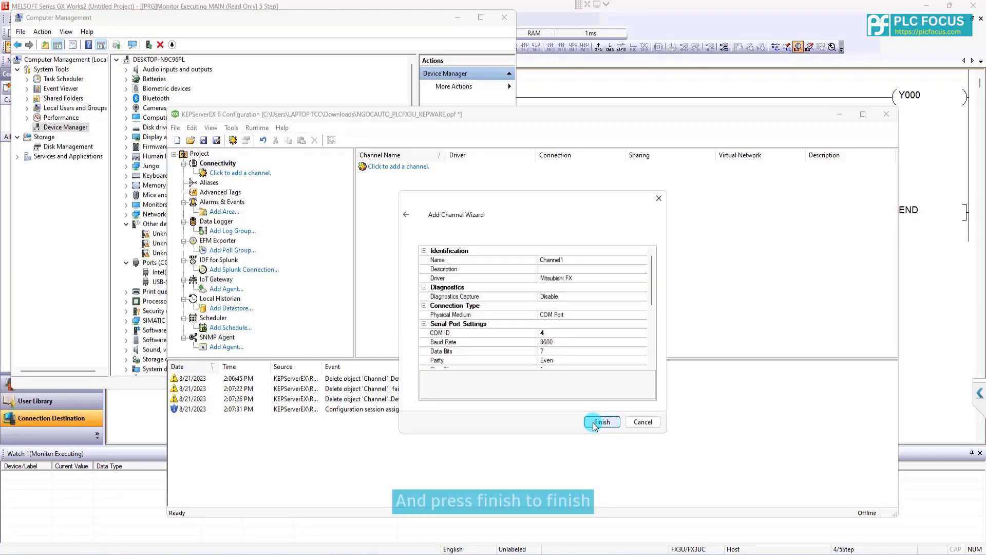
left_click(593, 422)
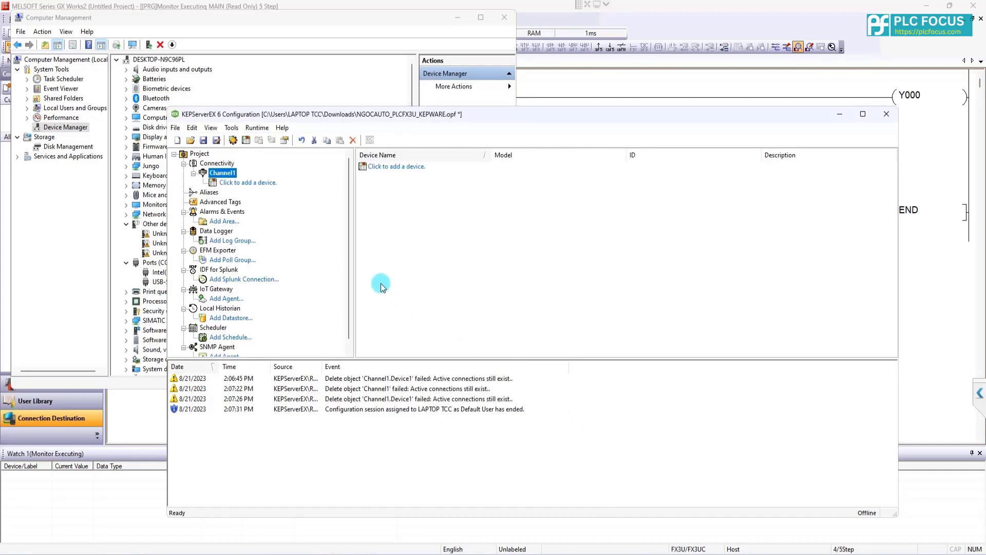
Add a device named Device1 under Channel1 with model FX3U, keeping the default scan mode and other settings
left_click(260, 183)
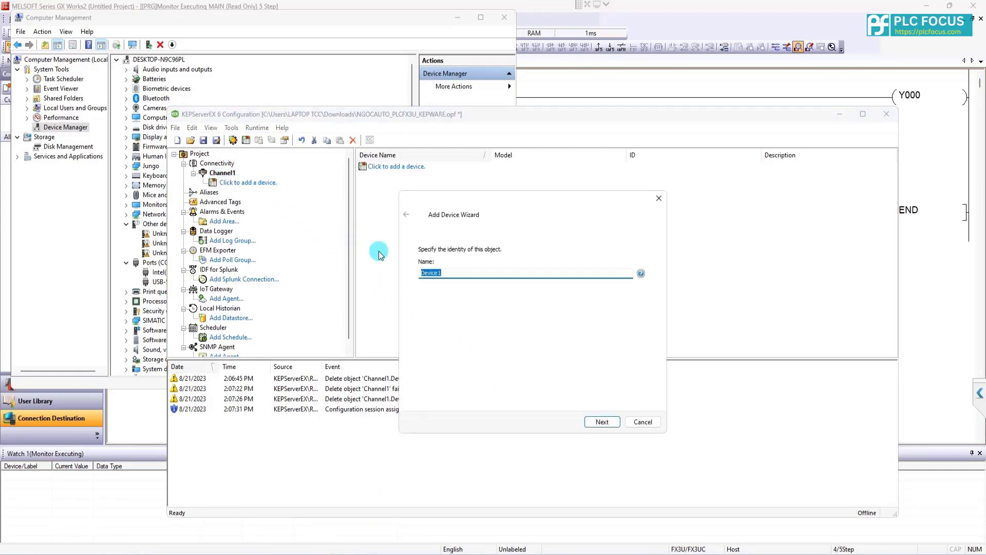
left_click(600, 422)
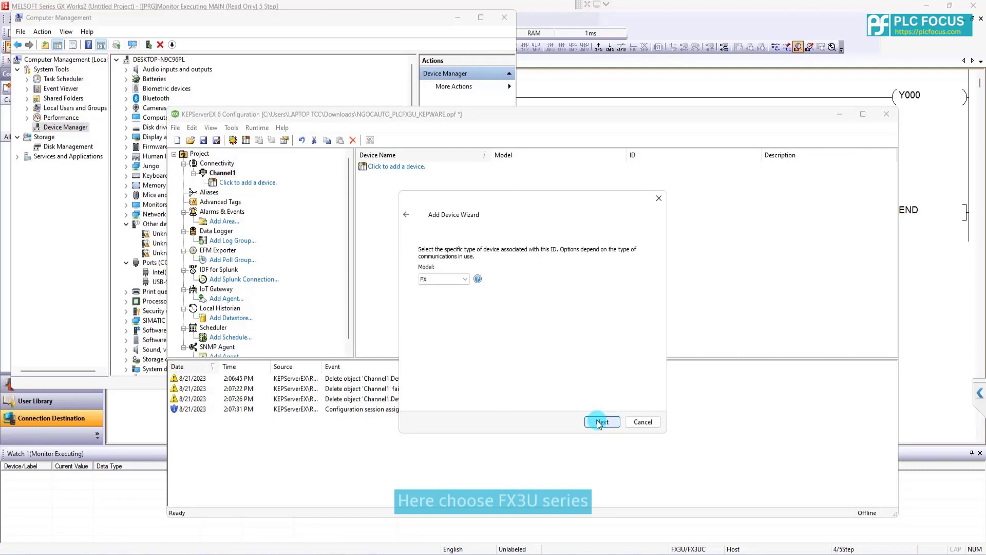
left_click(469, 279)
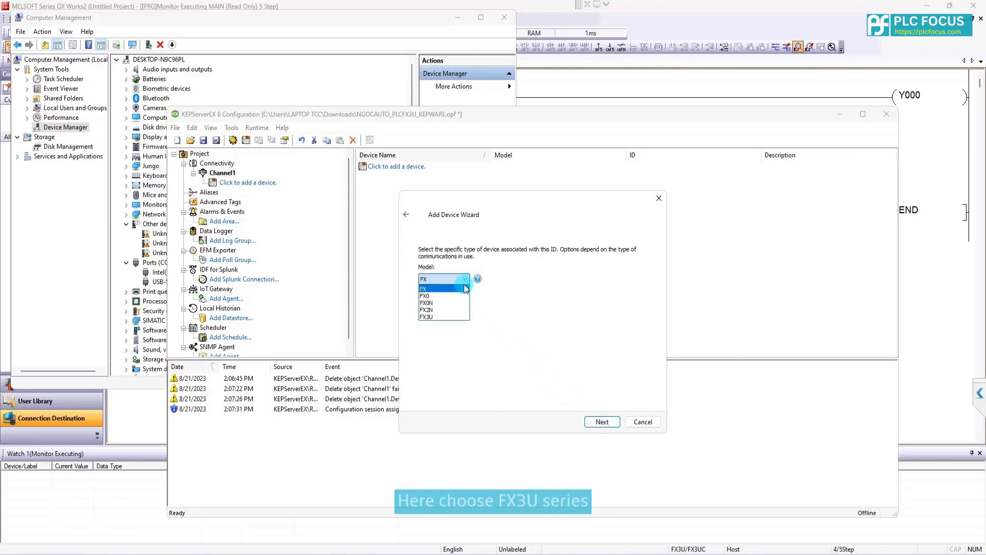
left_click(432, 316)
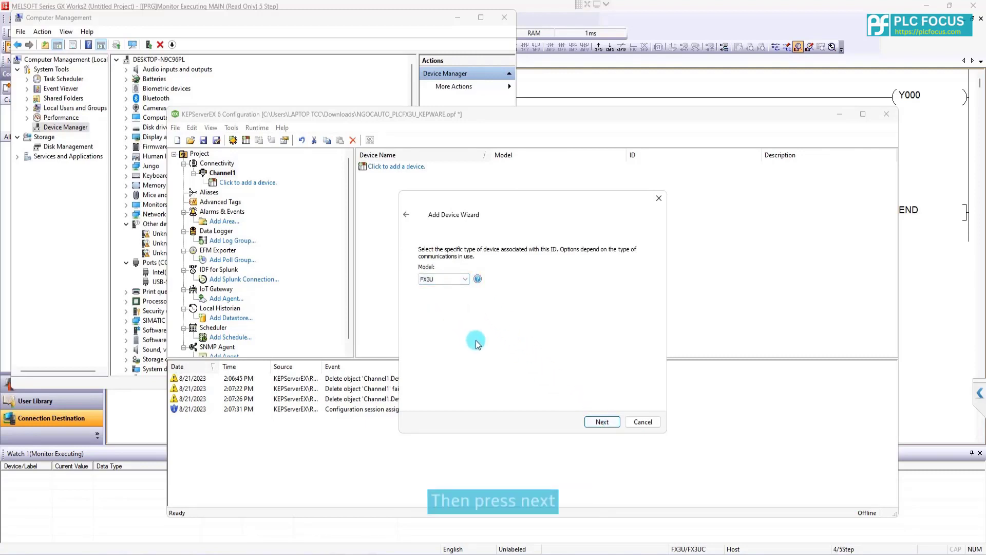
left_click(597, 422)
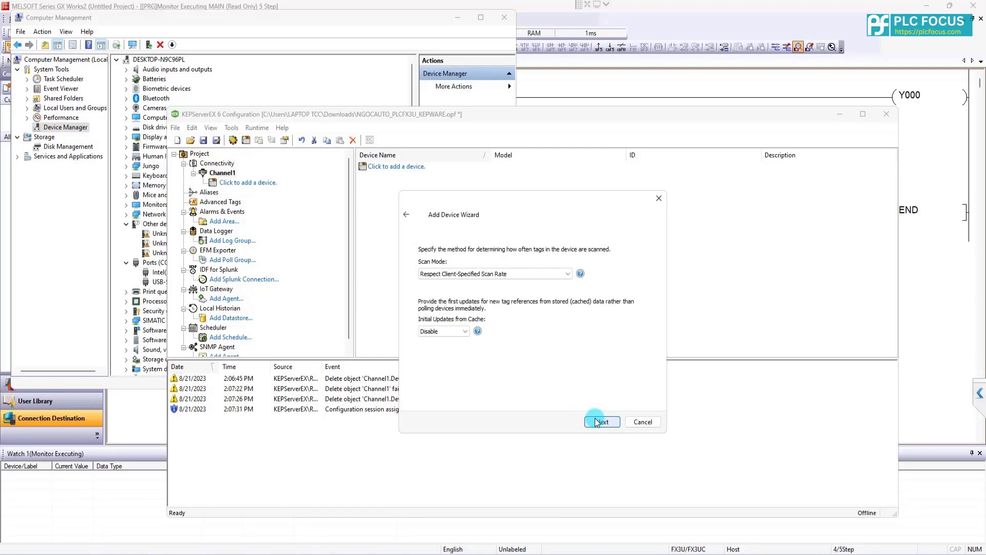
left_click(597, 423)
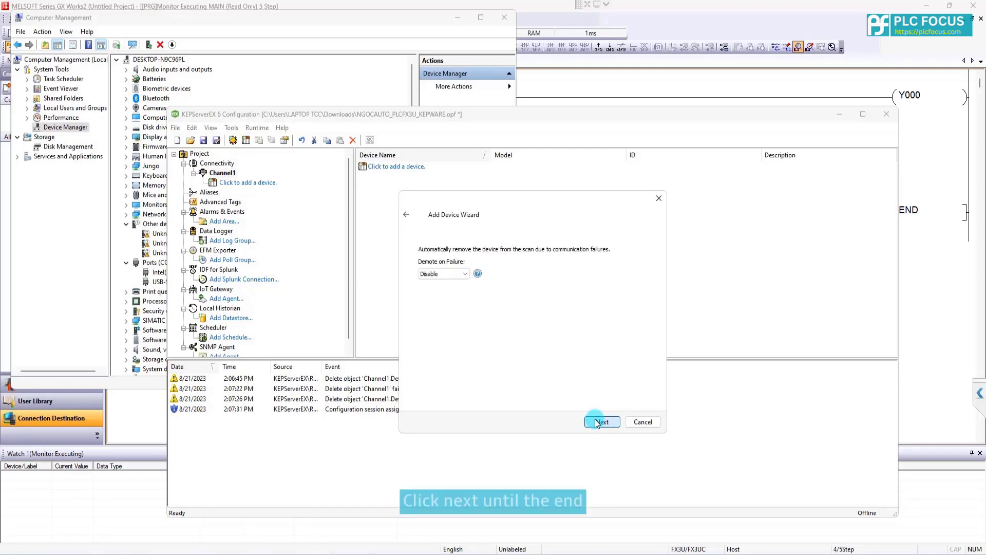
left_click(597, 422)
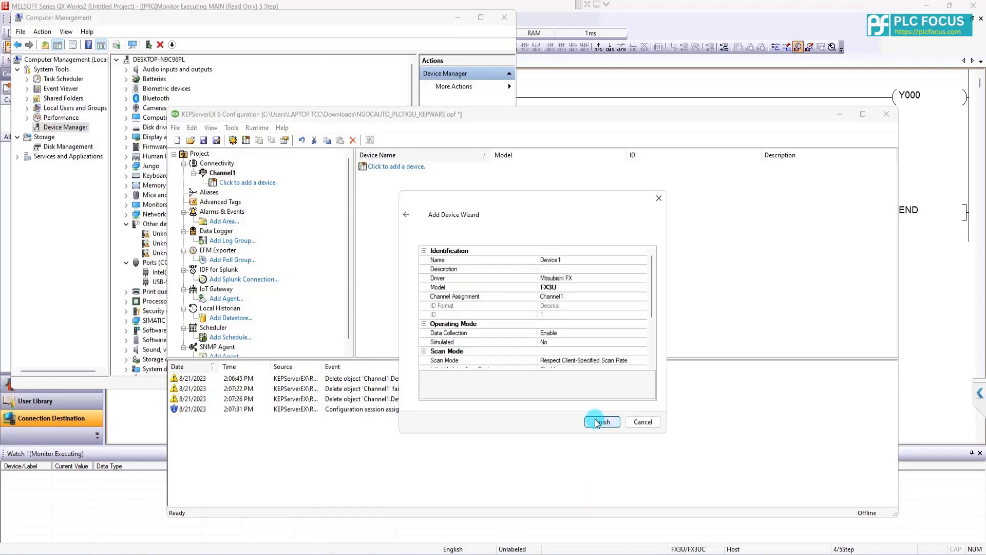
left_click(597, 422)
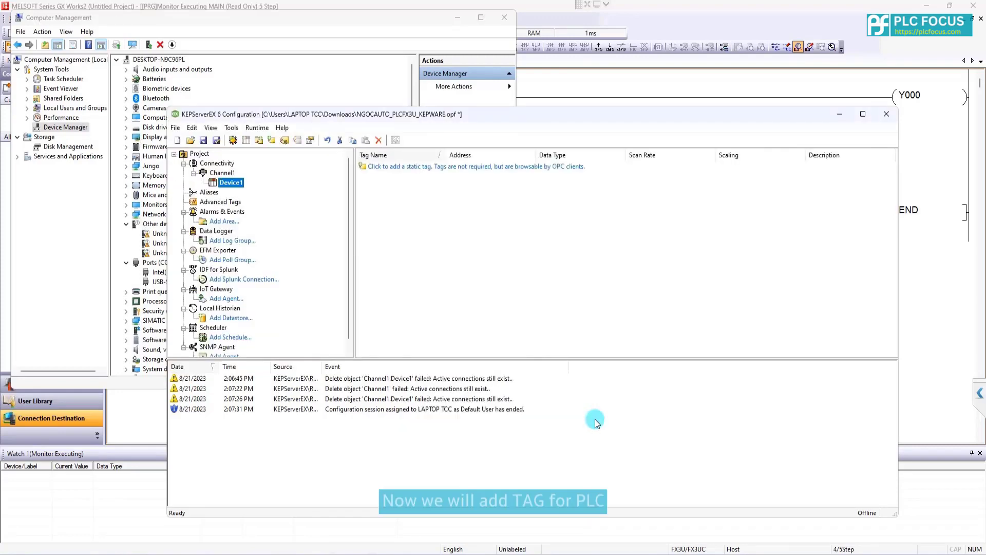
Create a START tag on Device1 at address M0001
left_click(433, 165)
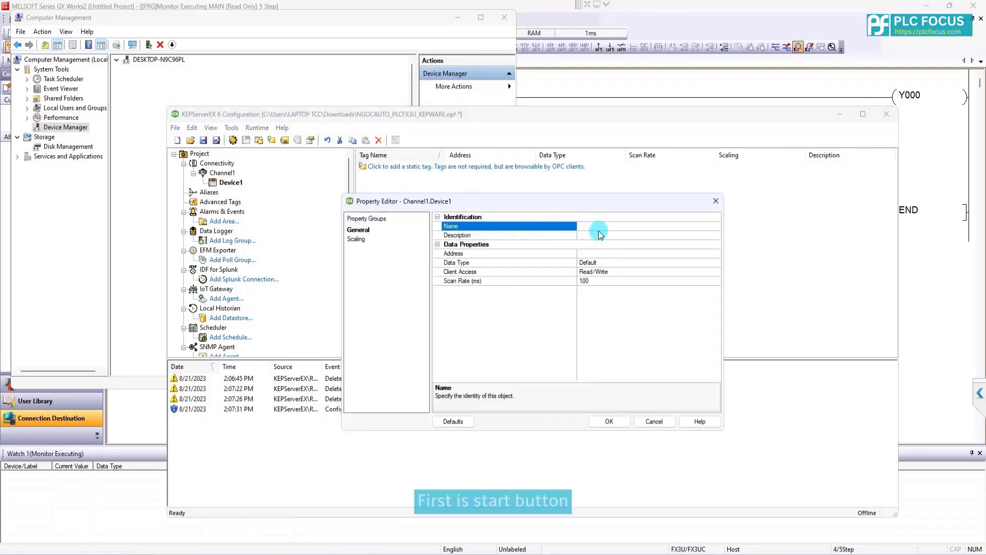
type("S")
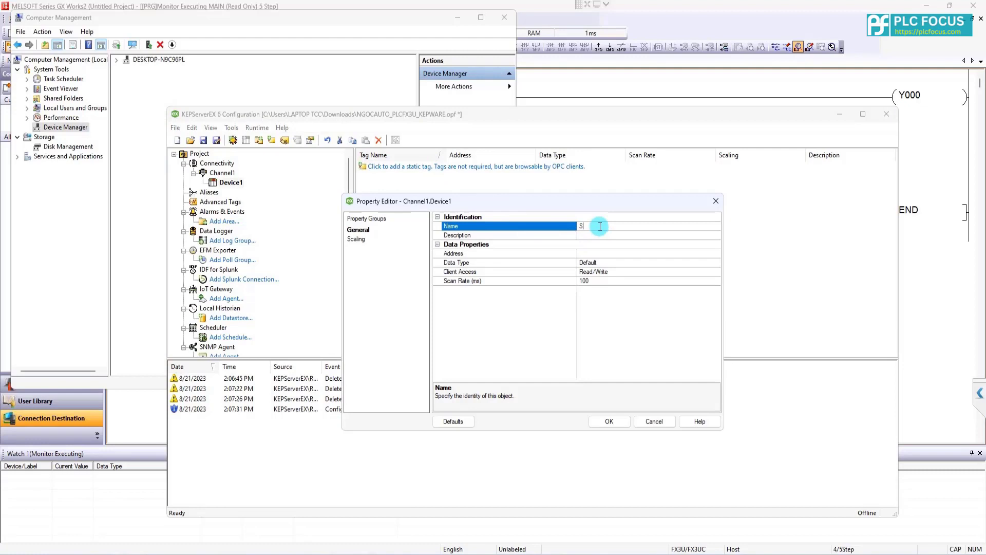
type("TART")
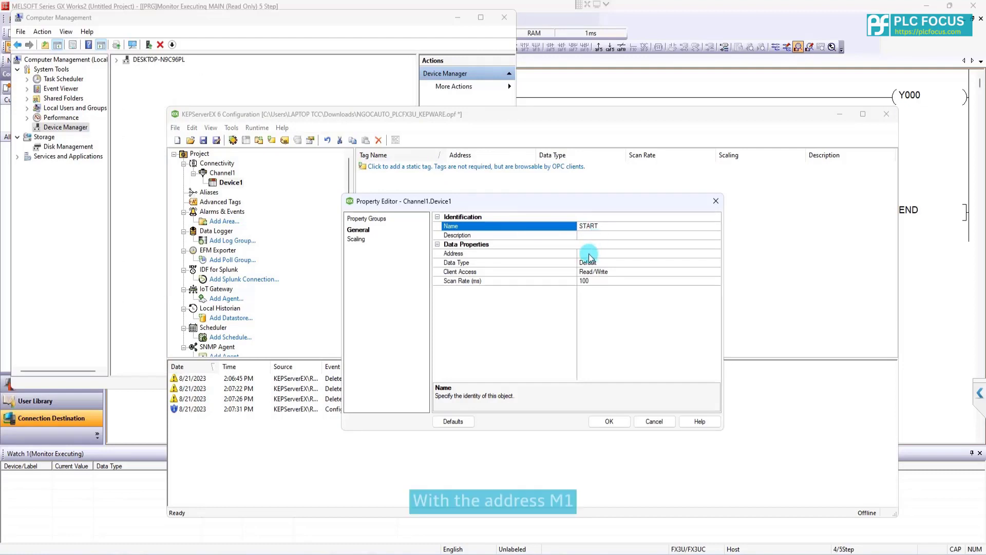
left_click(588, 254)
type("M000")
type("1")
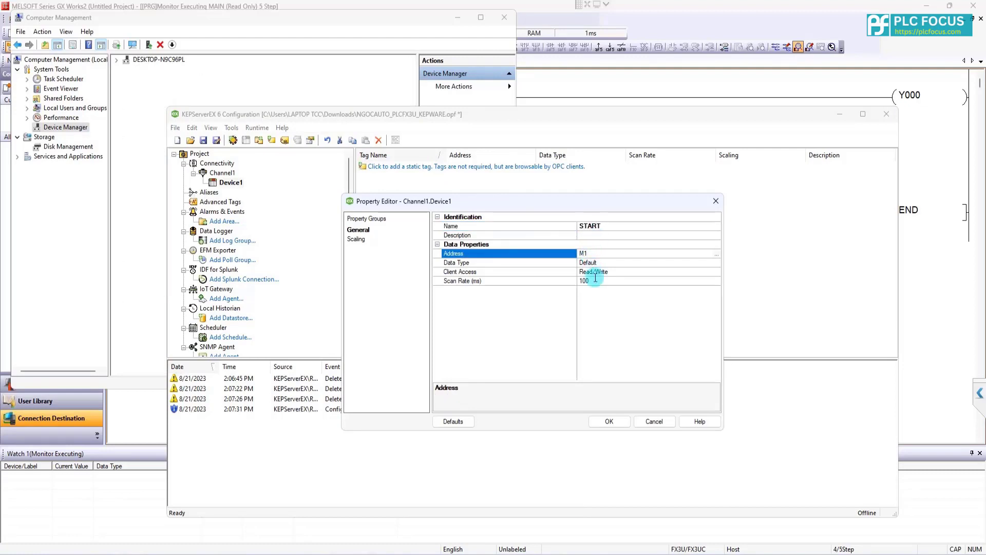
left_click(606, 421)
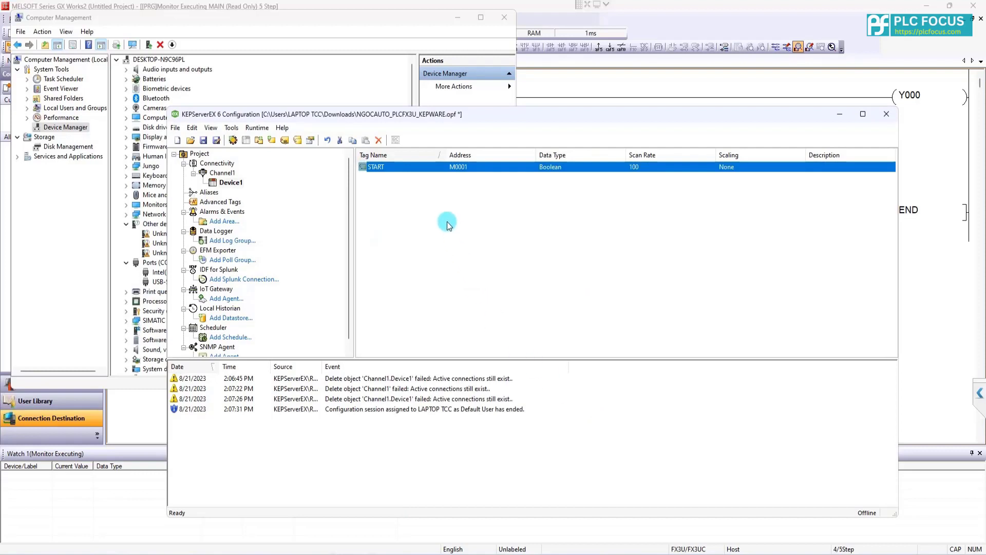
left_click(447, 220)
Add a STOP tag at address M0002
double_click(459, 228)
type("S")
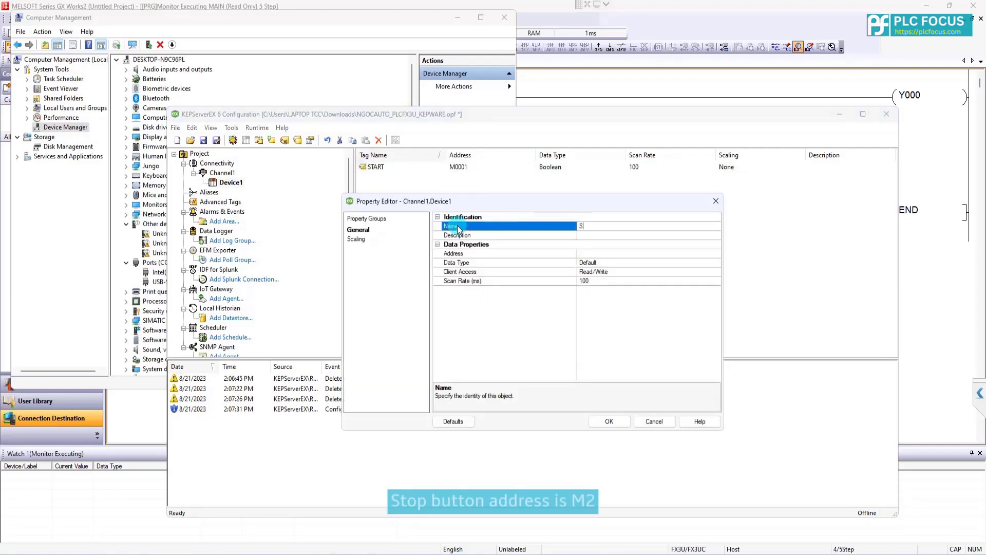
type("TOP")
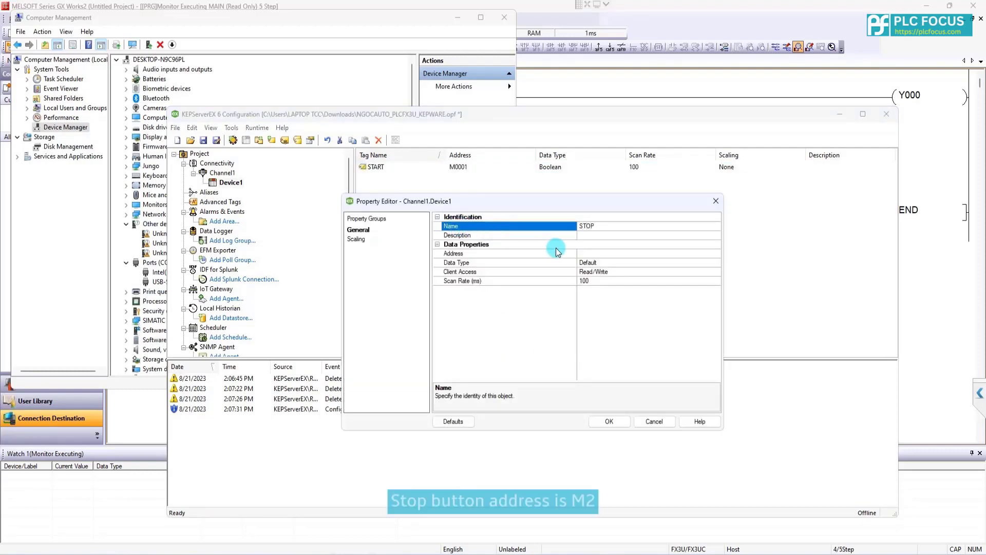
left_click(590, 254)
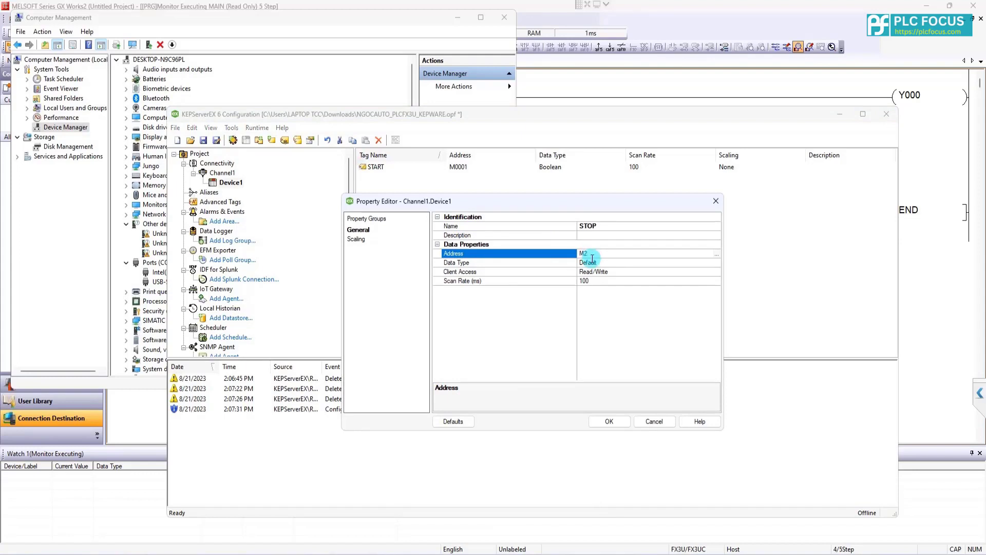
left_click(607, 421)
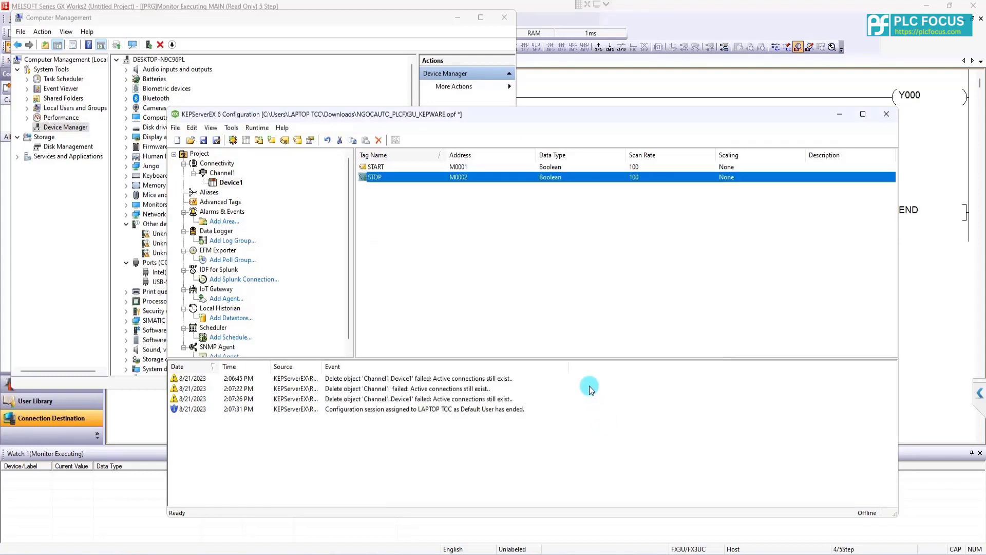
Add a LAMP tag at address Y0 and leave it deselected in the tag list
double_click(511, 229)
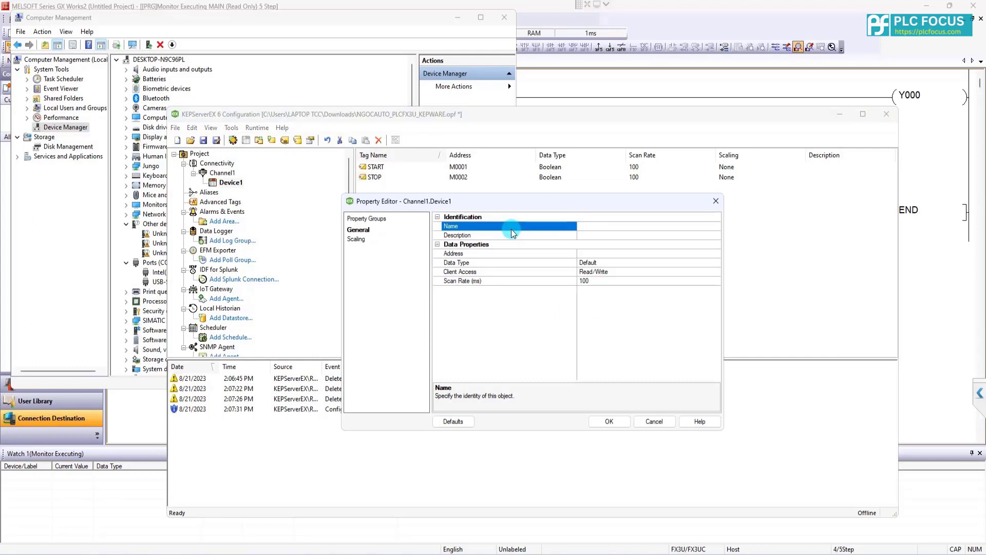
type("LAMP")
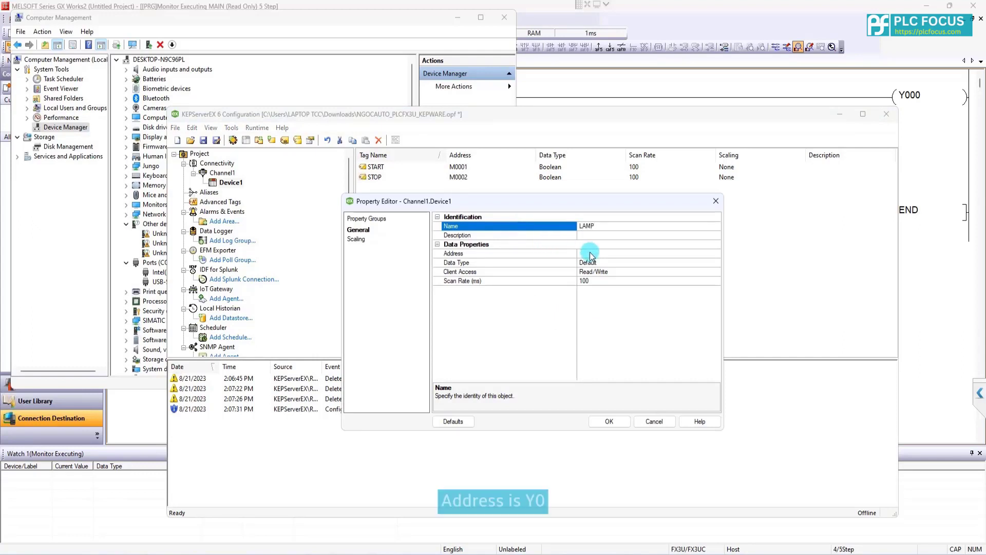
left_click(590, 254)
type("Y0")
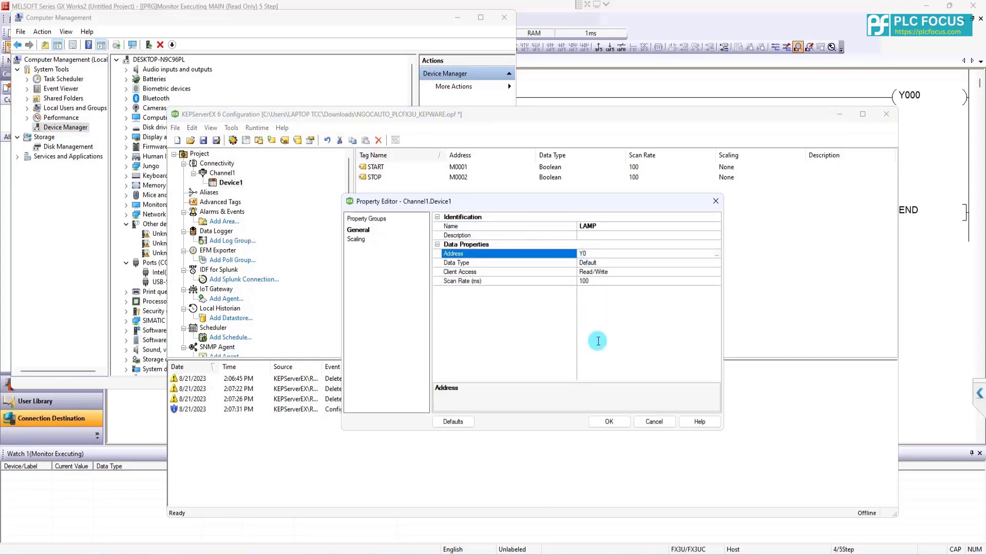
left_click(609, 422)
left_click(478, 254)
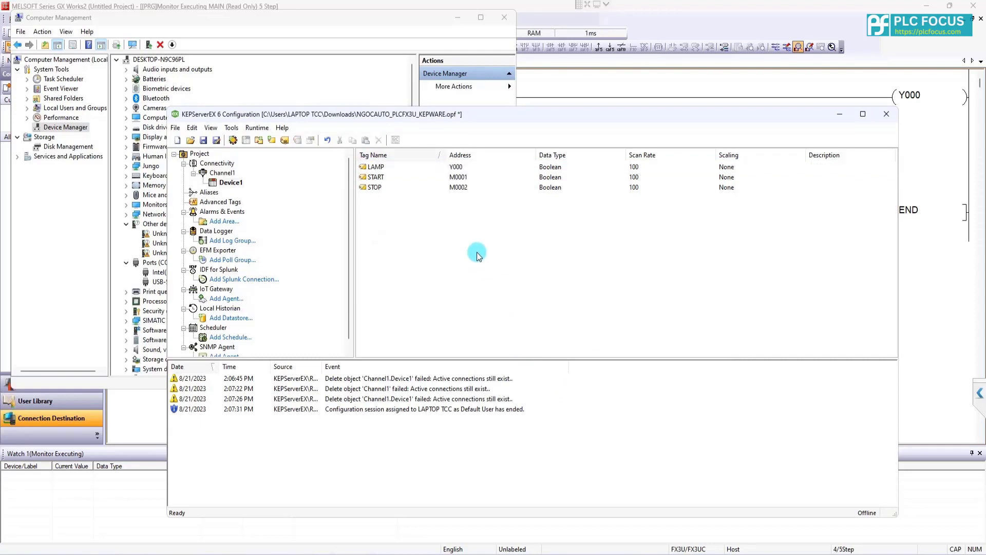
Connect the project to the runtime, accept the update and save prompts, and show Channel1.Device1 in Quick Client
left_click(256, 127)
left_click(265, 141)
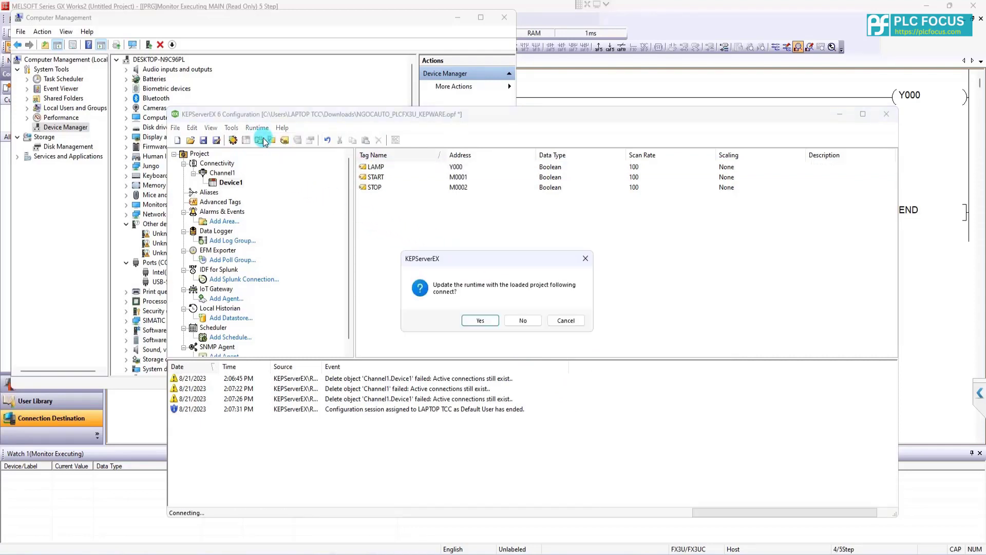
left_click(482, 320)
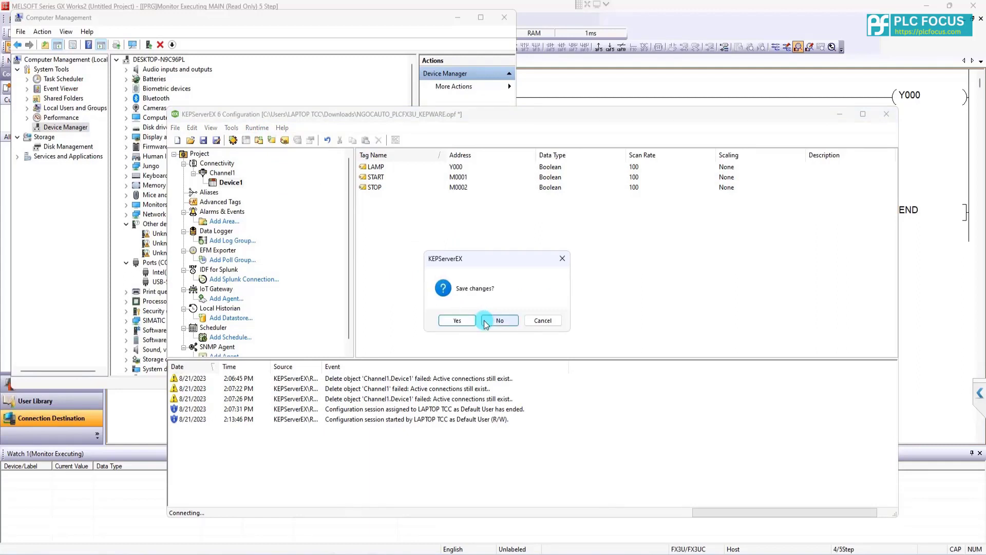
left_click(454, 321)
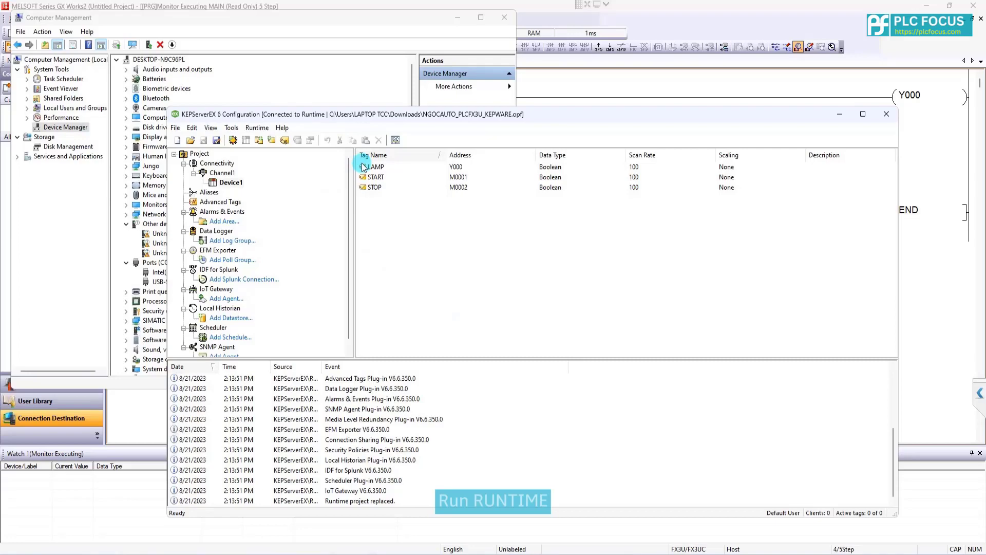
left_click(396, 140)
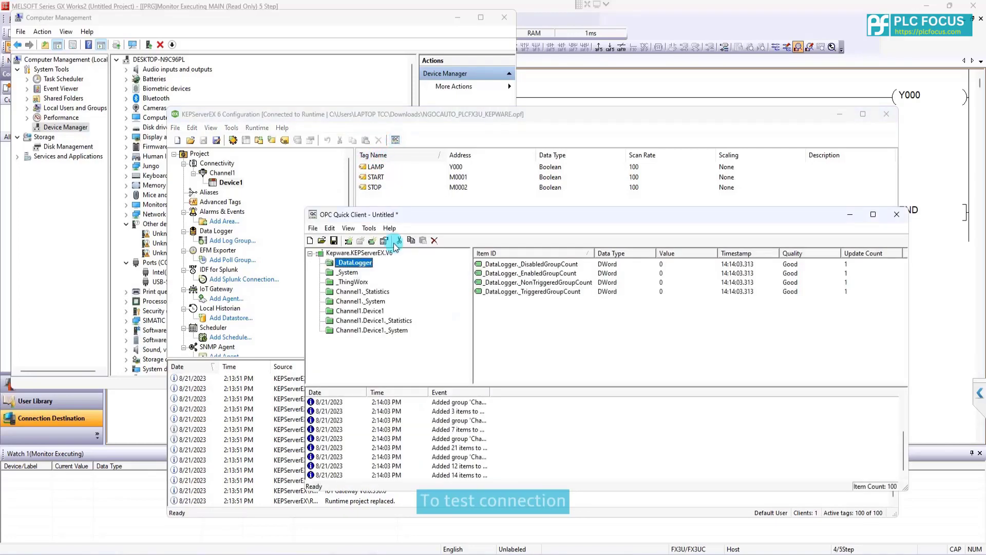
left_click(379, 311)
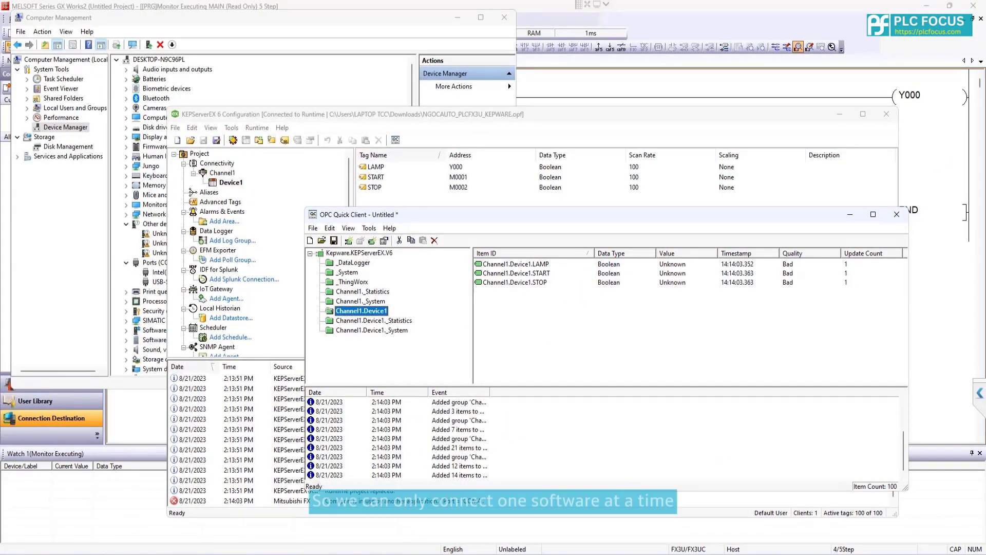
Stop PLC monitoring in the GX Works2 ladder program, then return to KEPServerEX
left_click(398, 554)
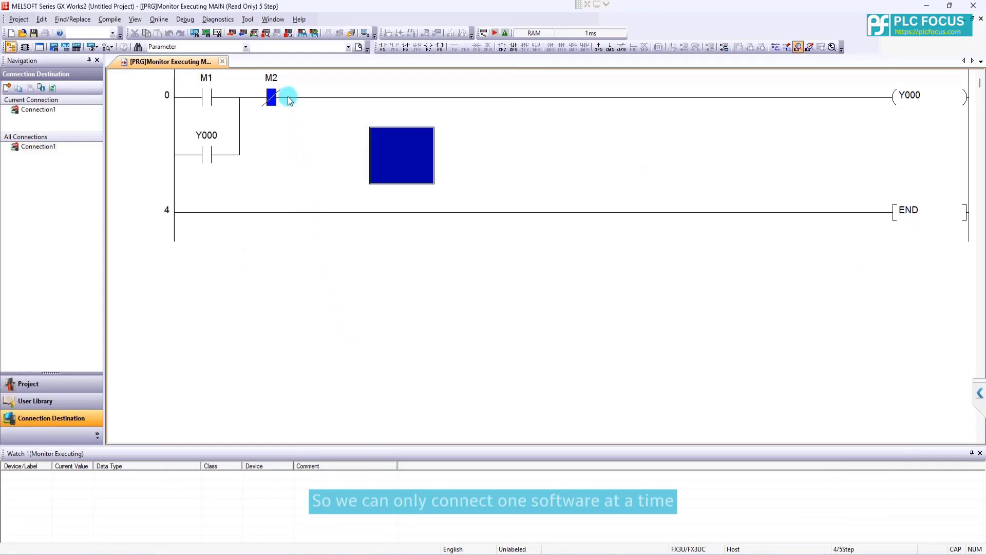
left_click(265, 34)
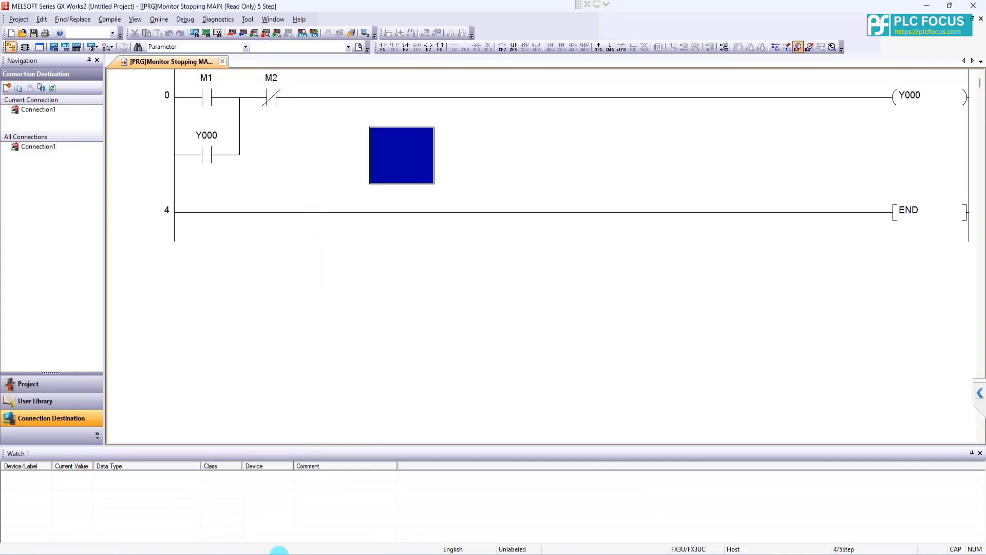
key("alt+Tab")
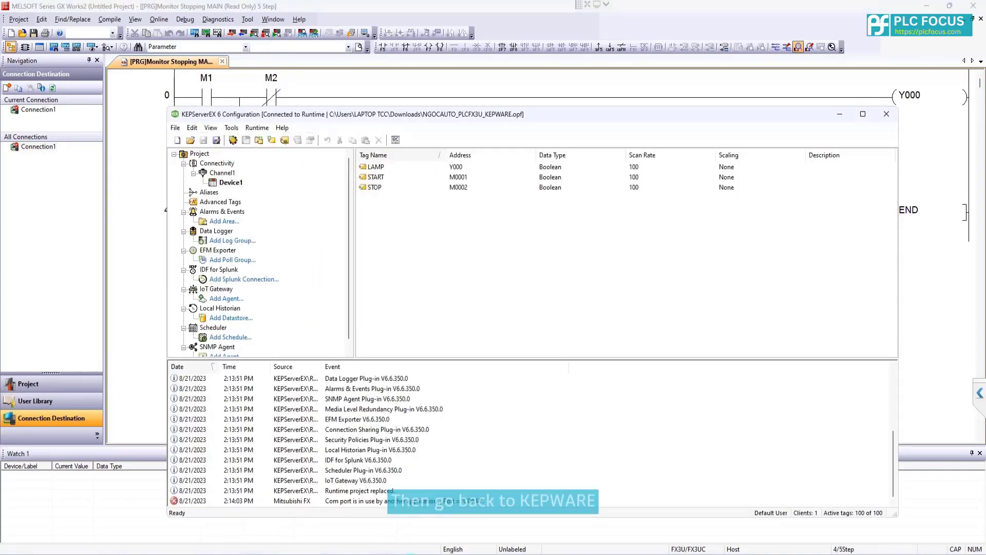
Close OPC Quick Client without saving, relaunch it, and view Channel1.Device1's STOP and LAMP items
key("alt+Tab")
left_click(896, 215)
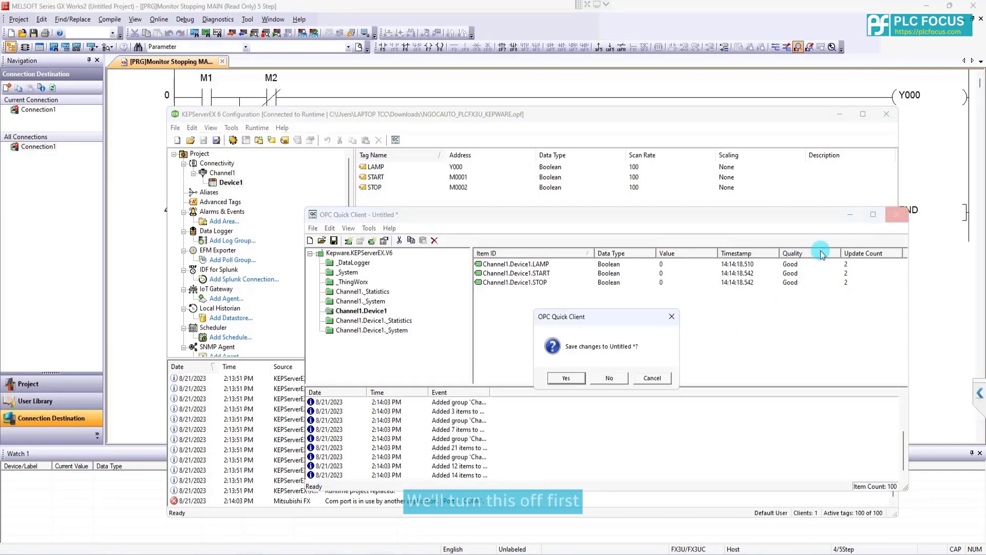
left_click(599, 378)
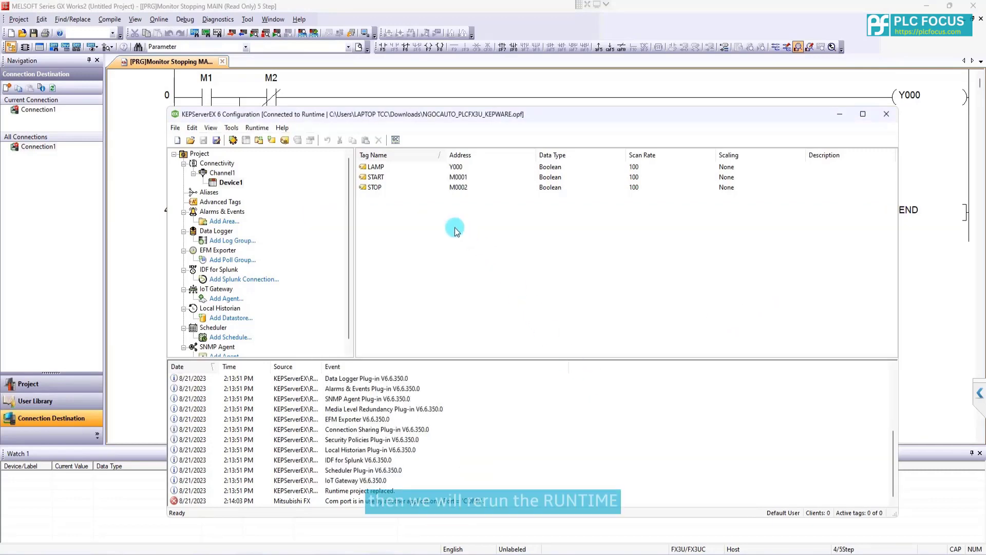
left_click(396, 139)
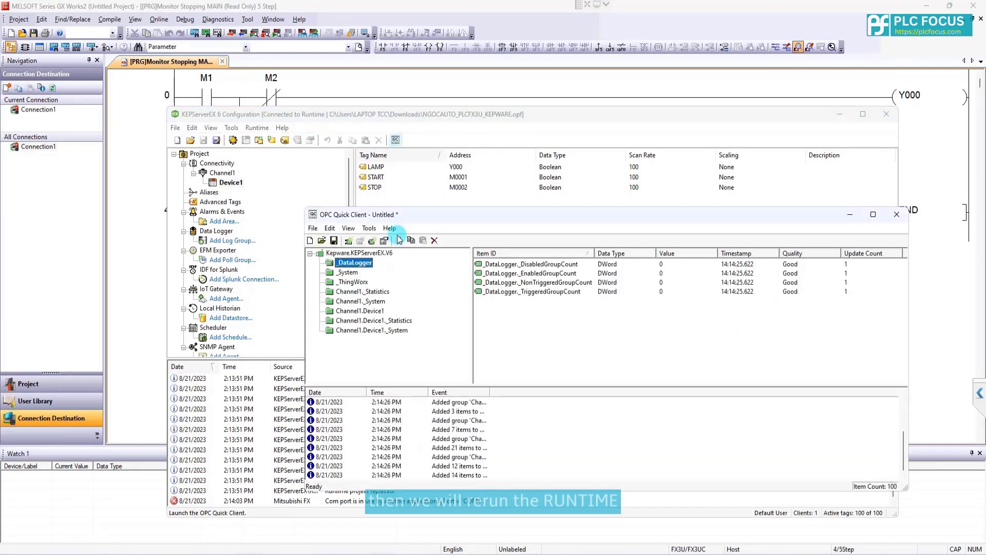
left_click(372, 311)
left_click(606, 282)
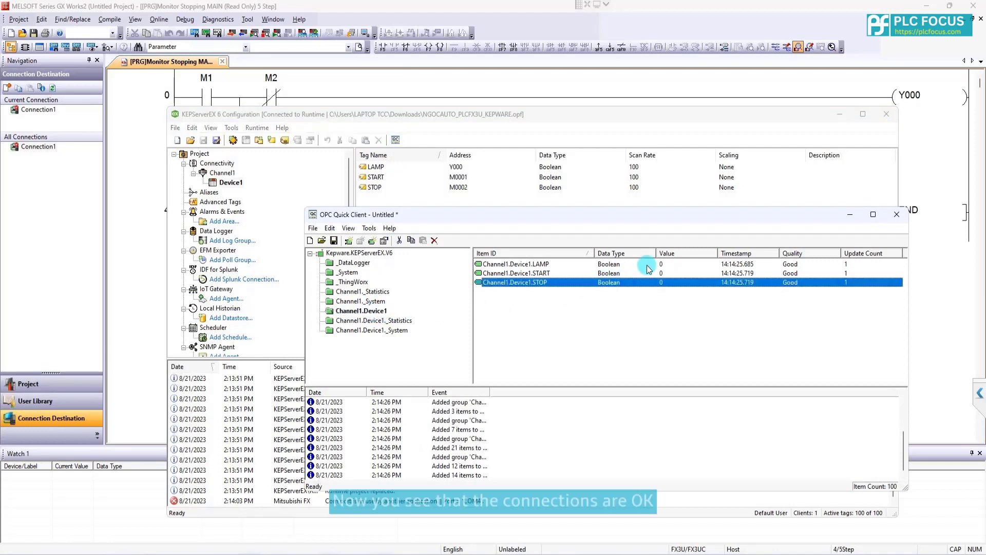
left_click(647, 265)
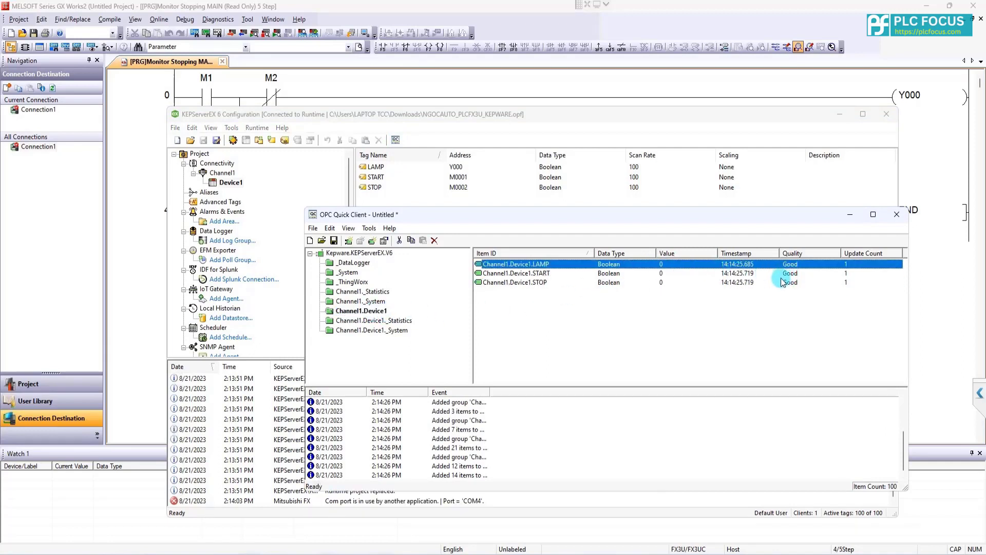
Use Synchronous Write to set START to 1, then back to 0
left_click(631, 273)
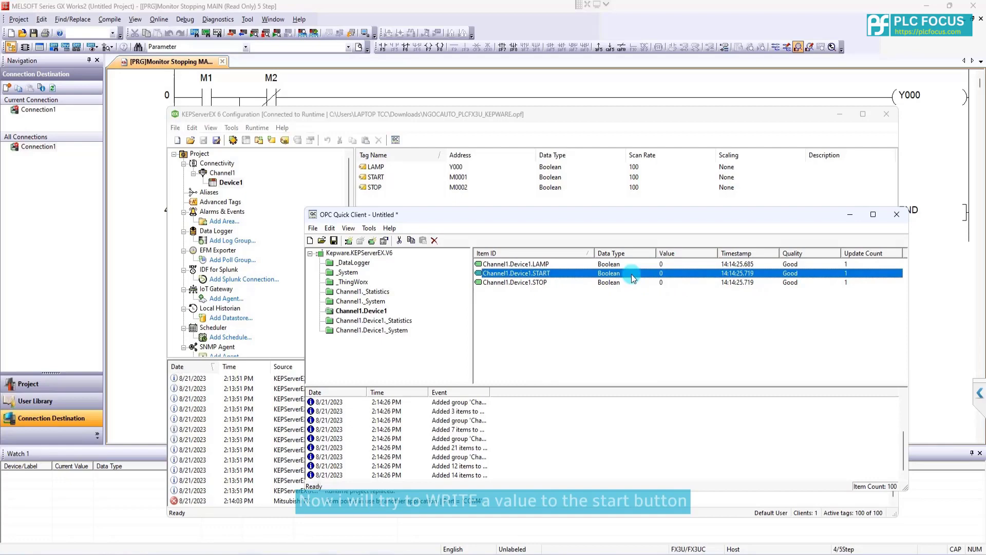
right_click(630, 273)
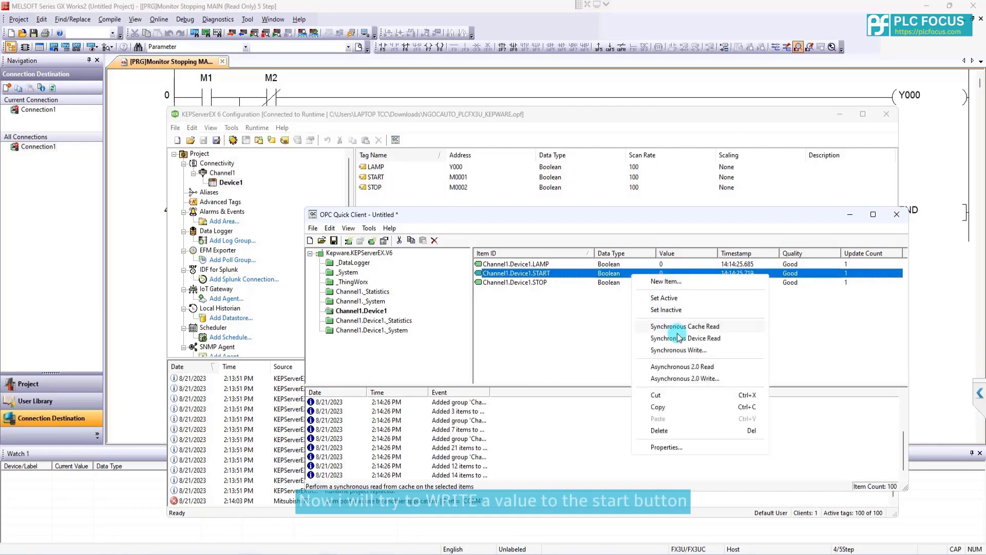
left_click(695, 351)
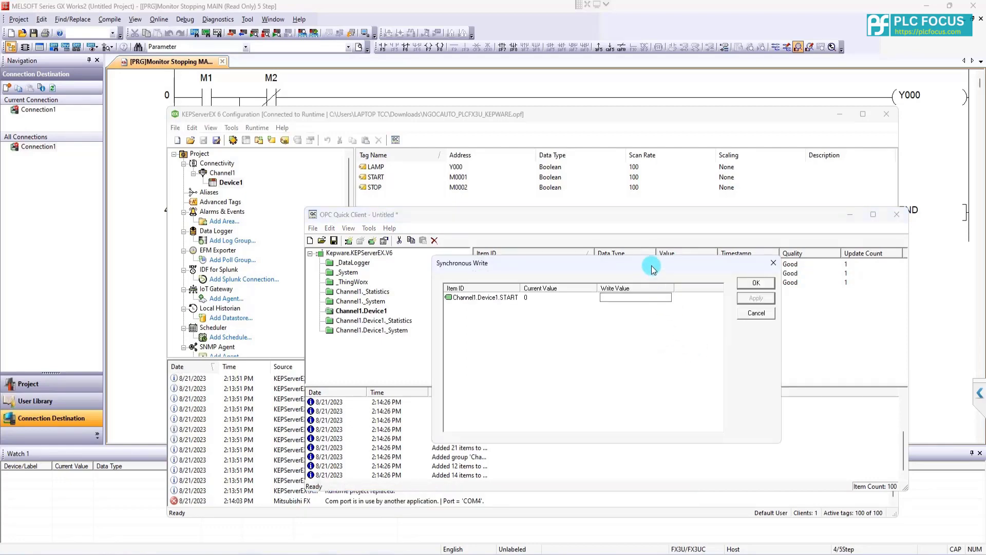
type("1")
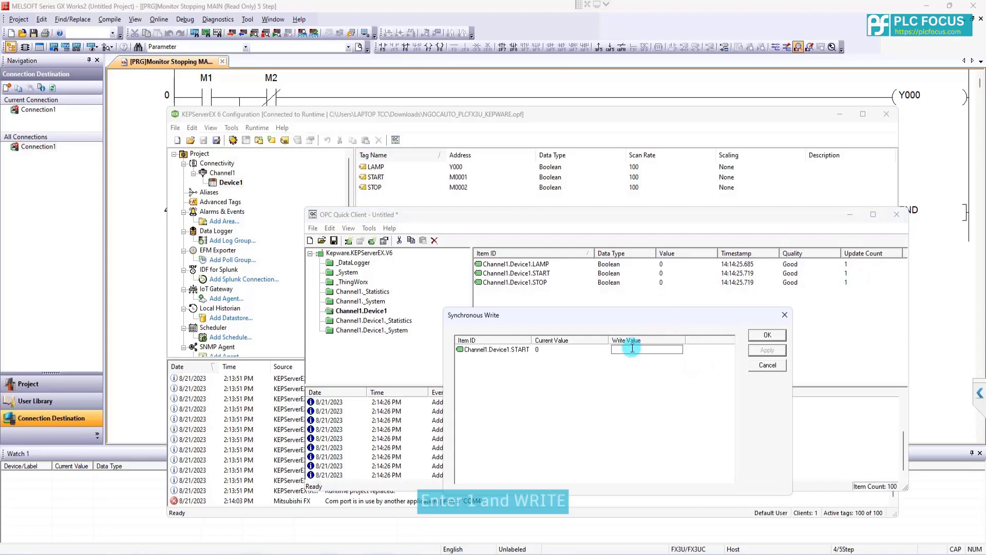
left_click(765, 354)
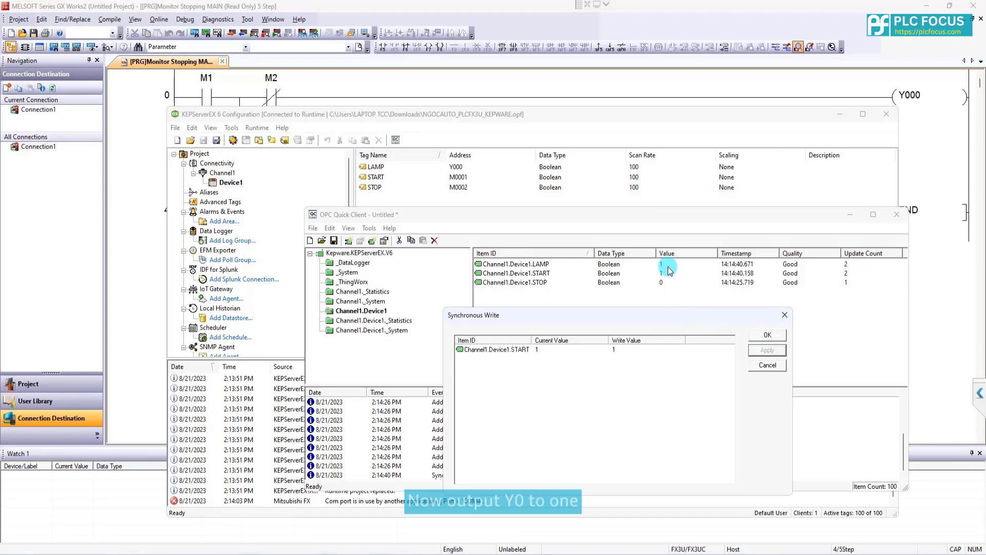
left_click(624, 350)
type("0")
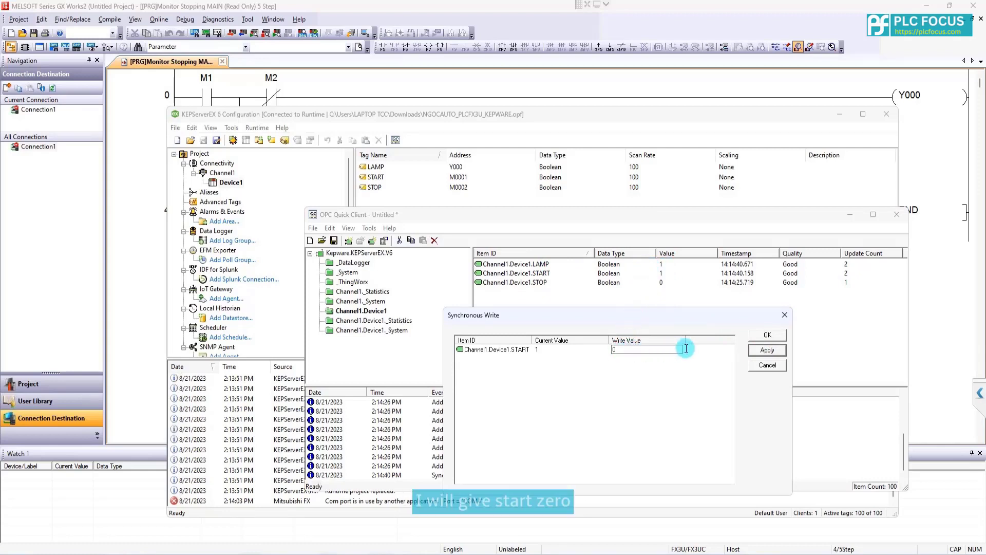
left_click(767, 351)
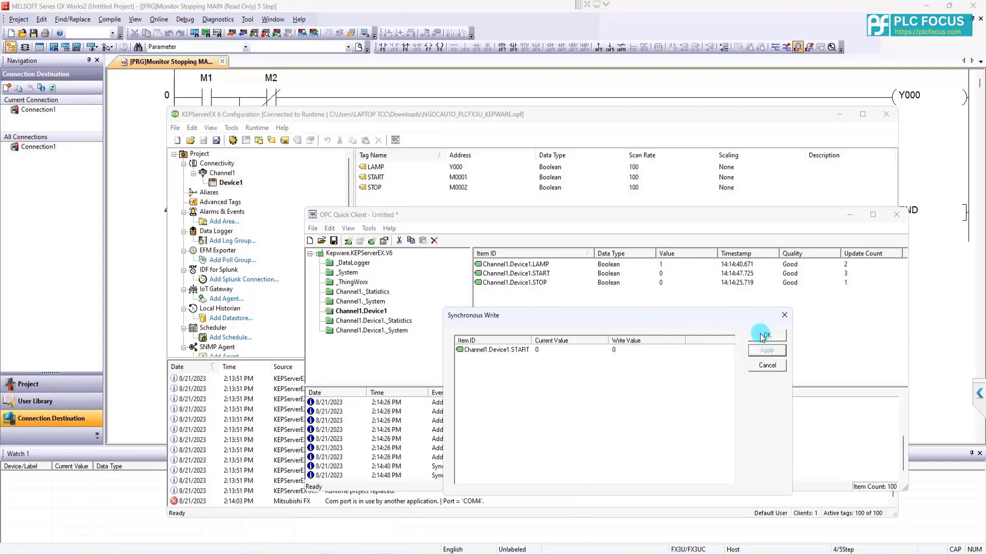
left_click(766, 335)
Use Synchronous Write to set STOP to 1, then back to 0
right_click(661, 285)
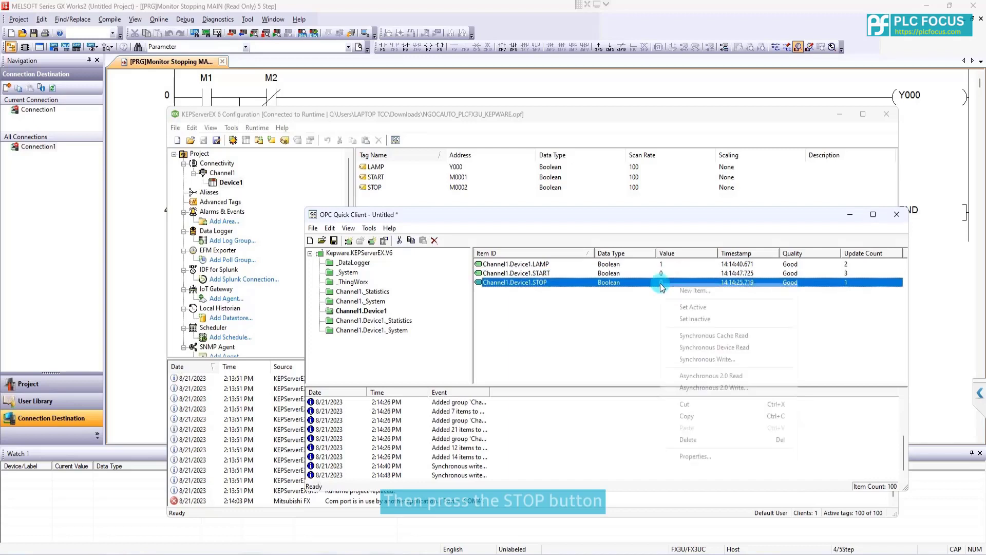
left_click(698, 359)
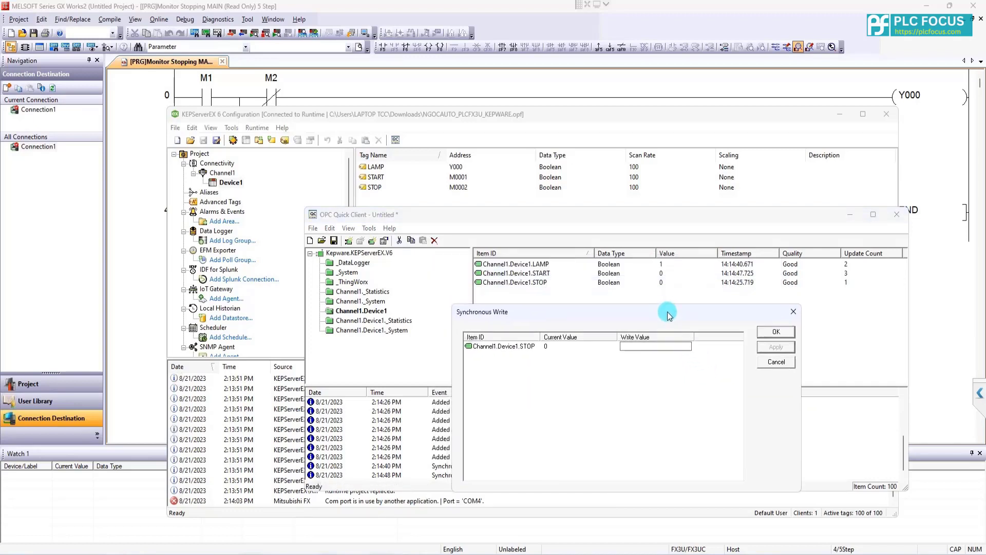
type("1")
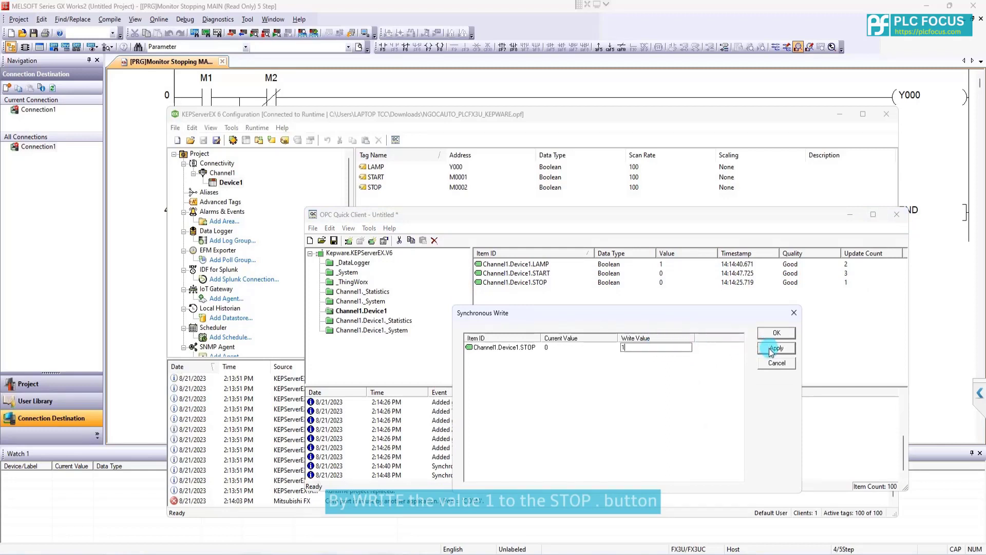
left_click(768, 351)
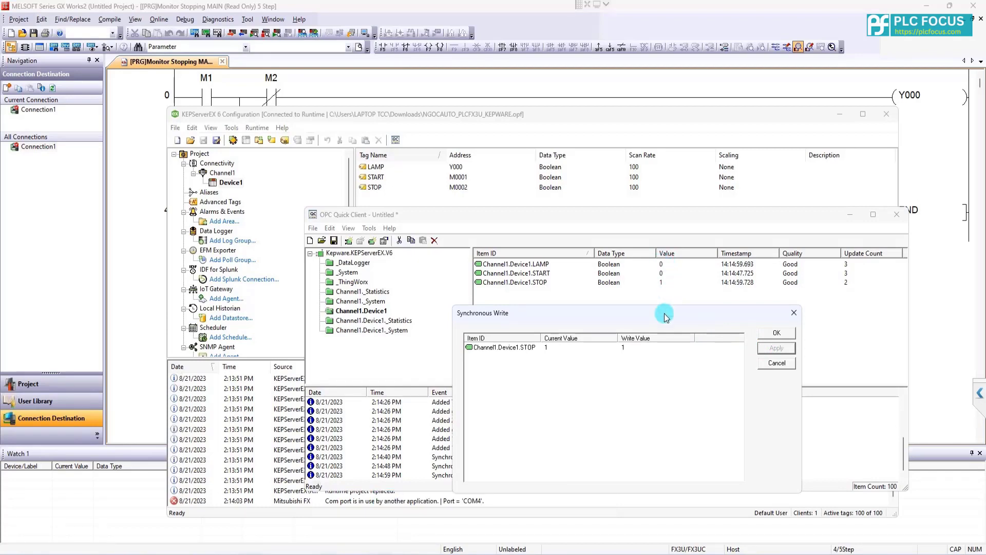
left_click(638, 348)
type("0")
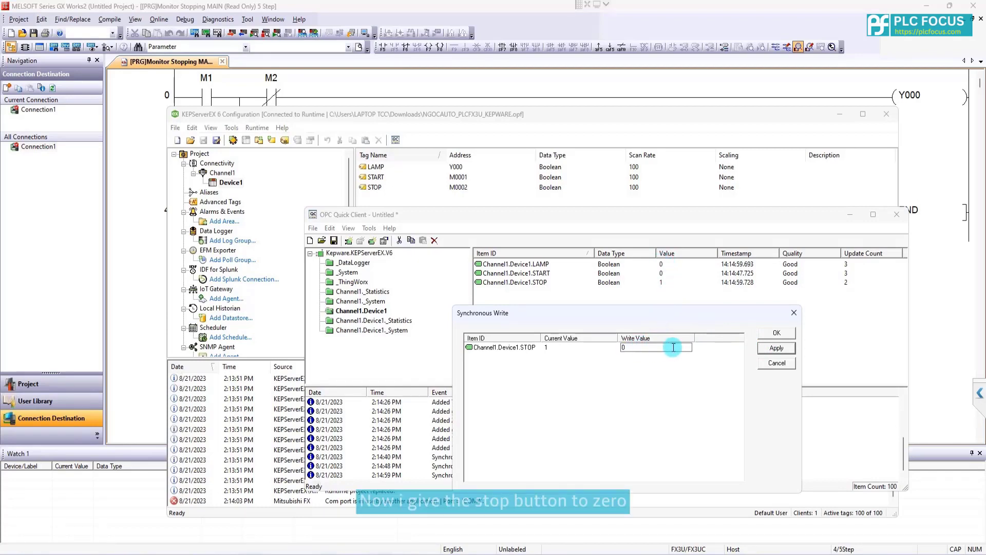
left_click(776, 347)
left_click(774, 335)
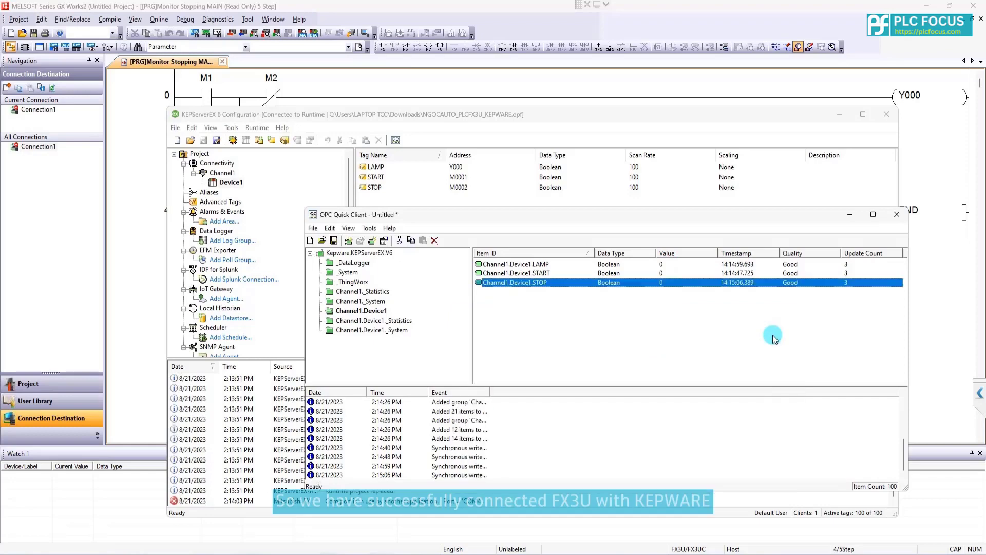